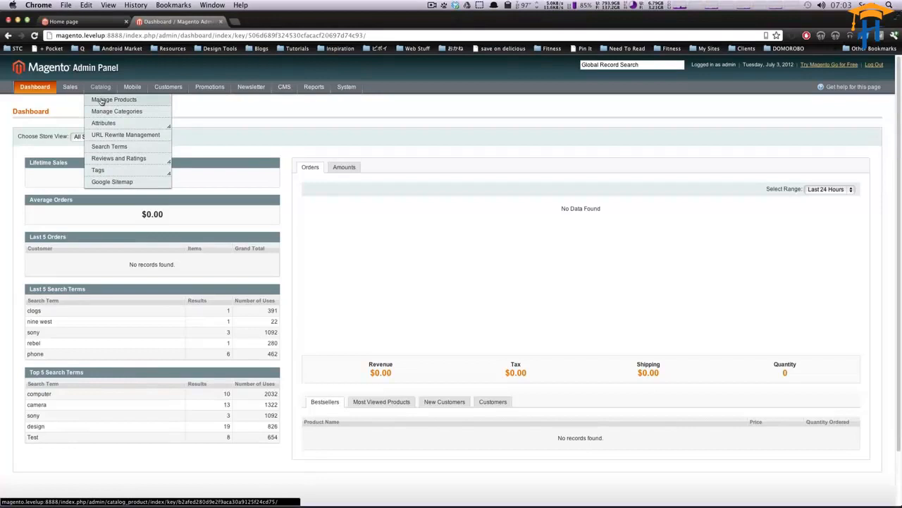
Step: Start a new Downloadable Product in the catalog using the Default attribute set
click(101, 102)
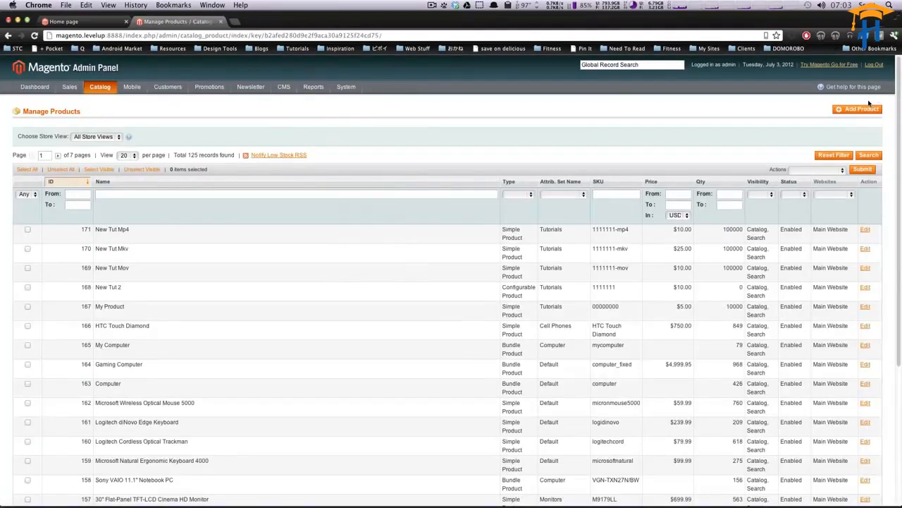
click(858, 110)
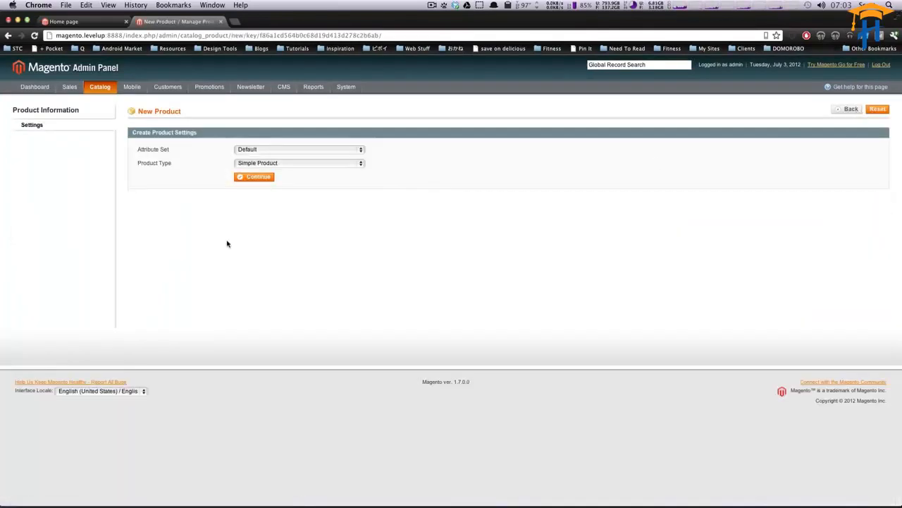
click(311, 150)
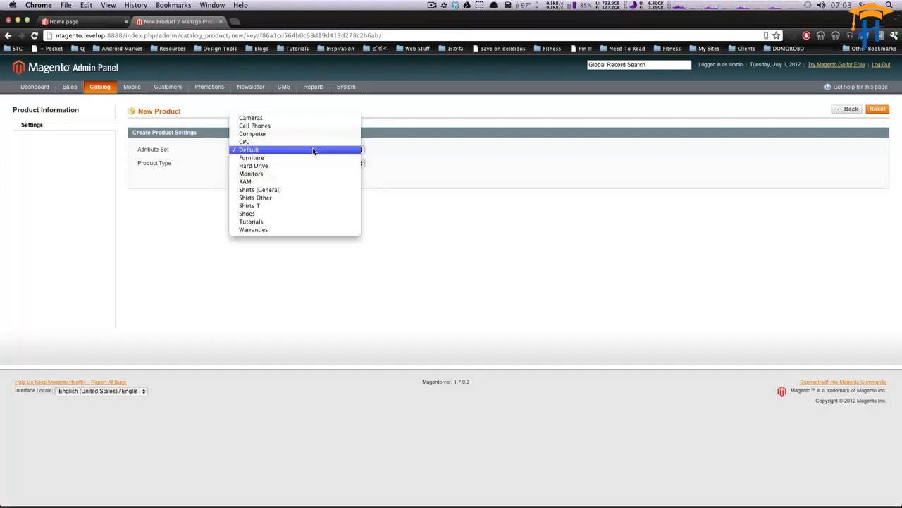
click(314, 151)
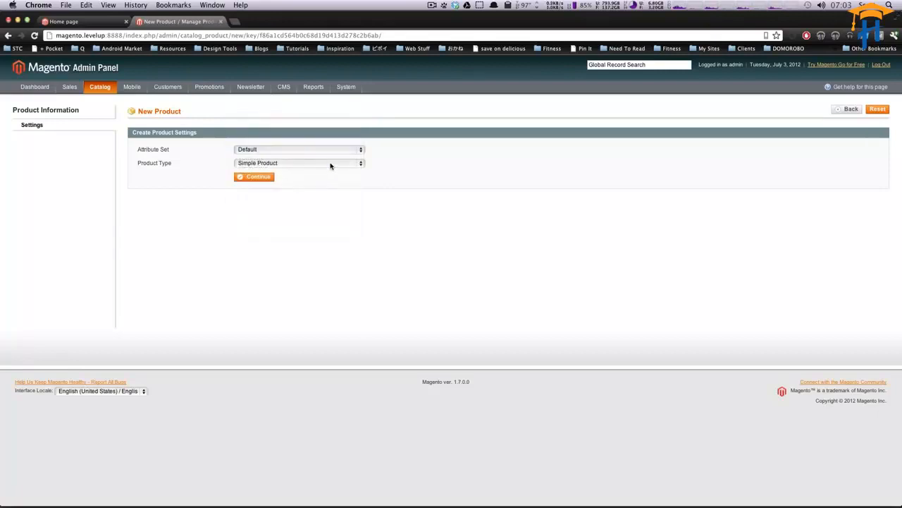
click(270, 163)
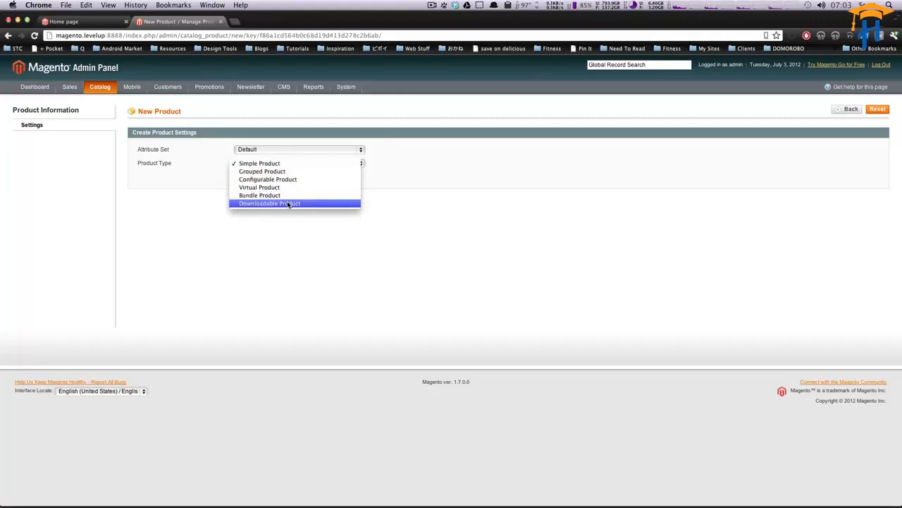
key(Escape)
click(263, 177)
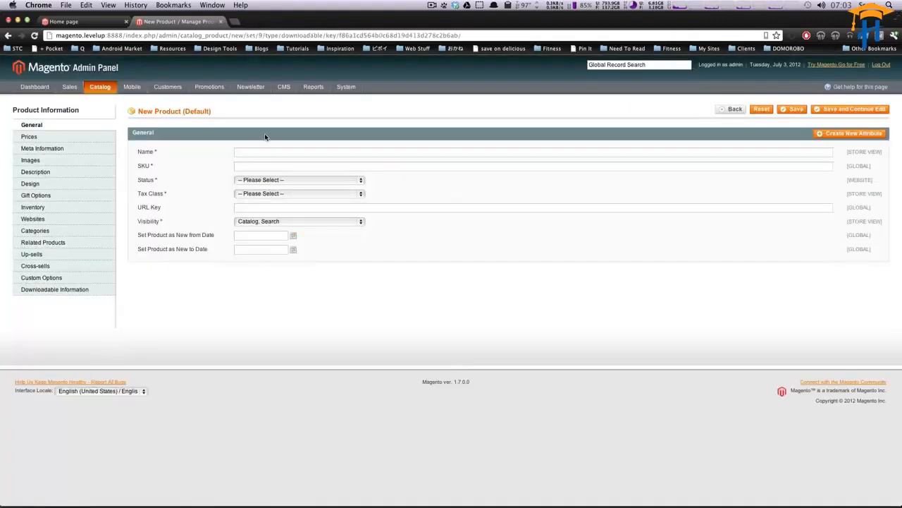
click(263, 151)
text(A)
key(BackSpace)
text(Test Album Name)
key(Tab)
text(000000121214)
Step: Set the status to Enabled, the tax class to None, and keep visibility as Catalog, Search
click(287, 179)
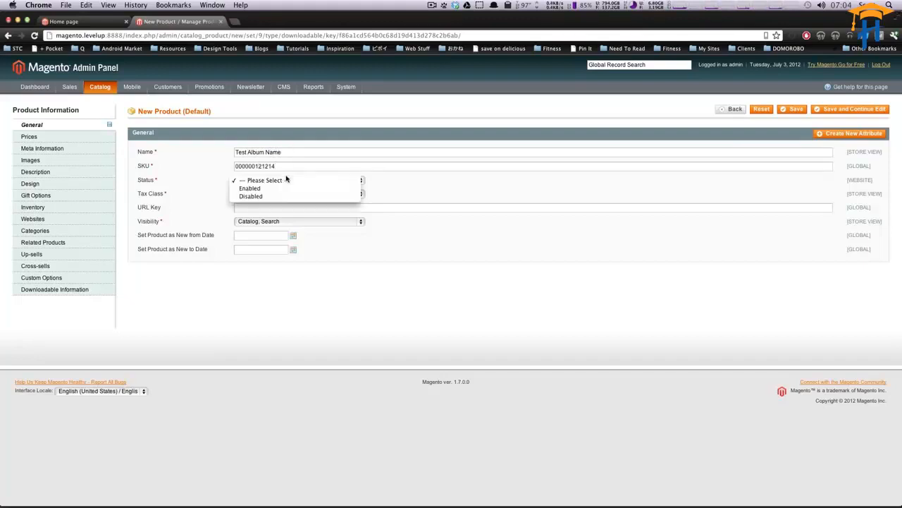
click(286, 189)
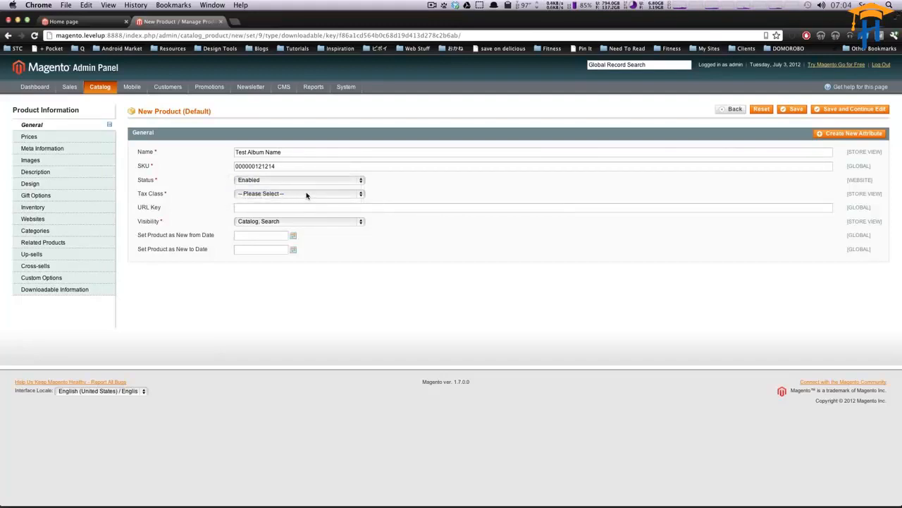
click(306, 195)
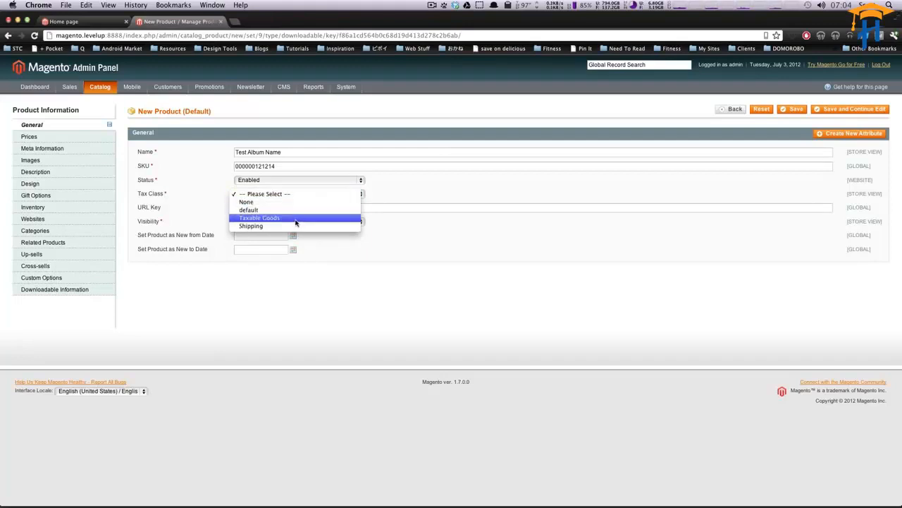
click(284, 203)
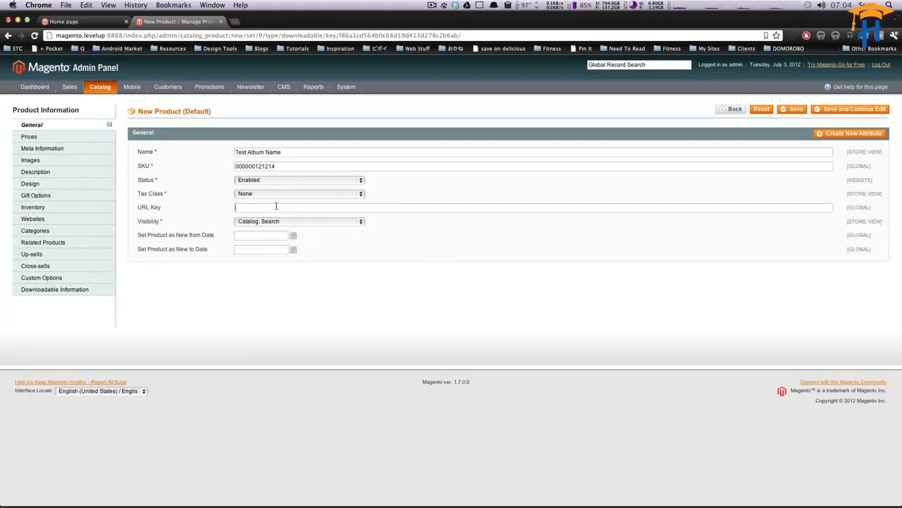
click(297, 223)
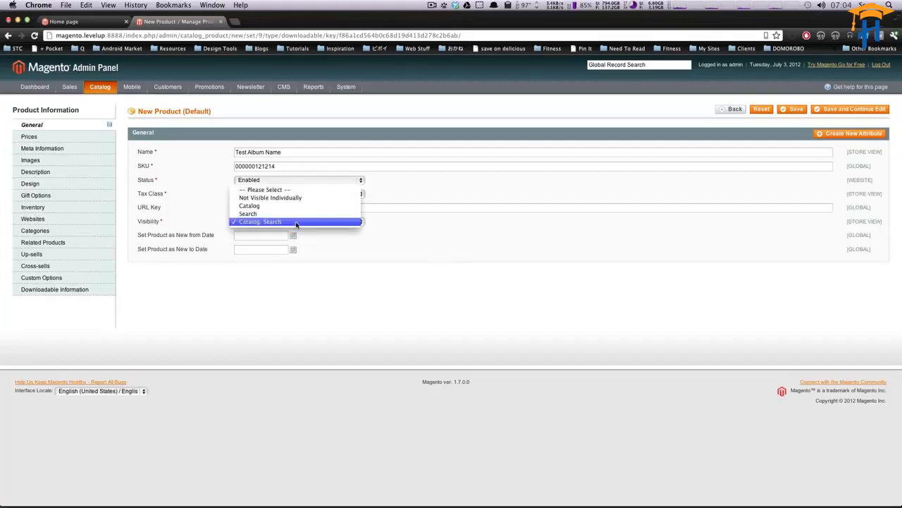
click(297, 223)
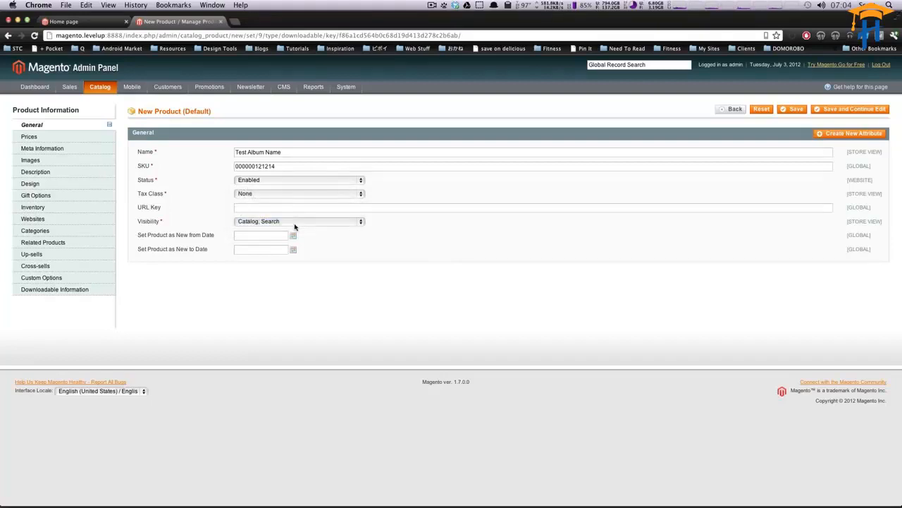
Step: Set the product price to 9.99 USD
click(25, 137)
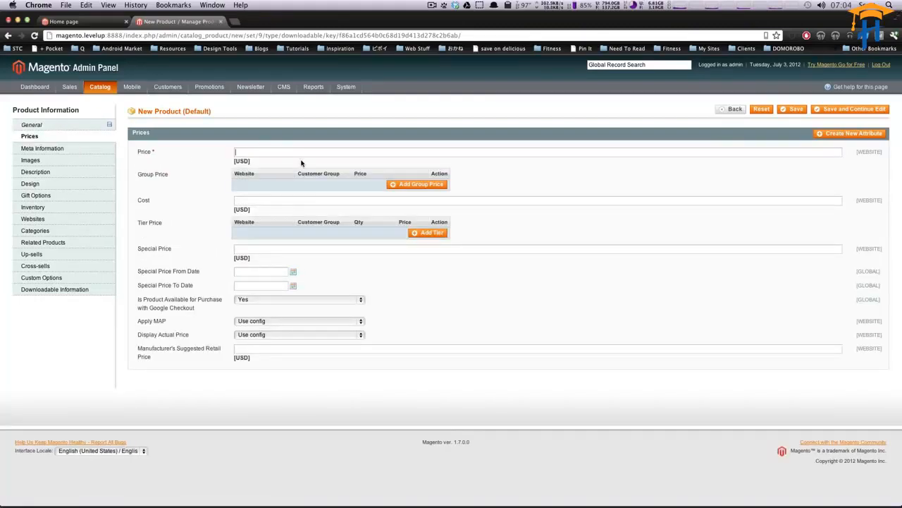
text(9.99)
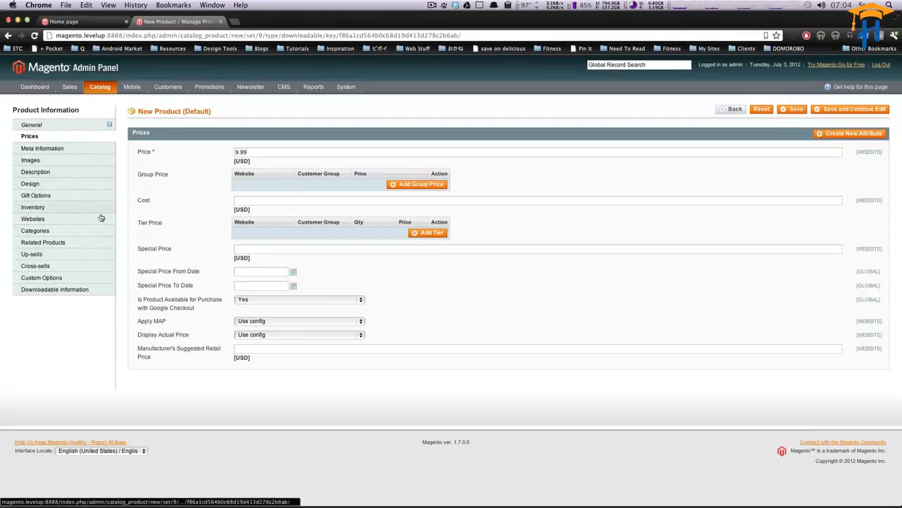
Step: Upload the image file 5_fingers_of_death_01.jpg from Downloads to the product's images
click(42, 148)
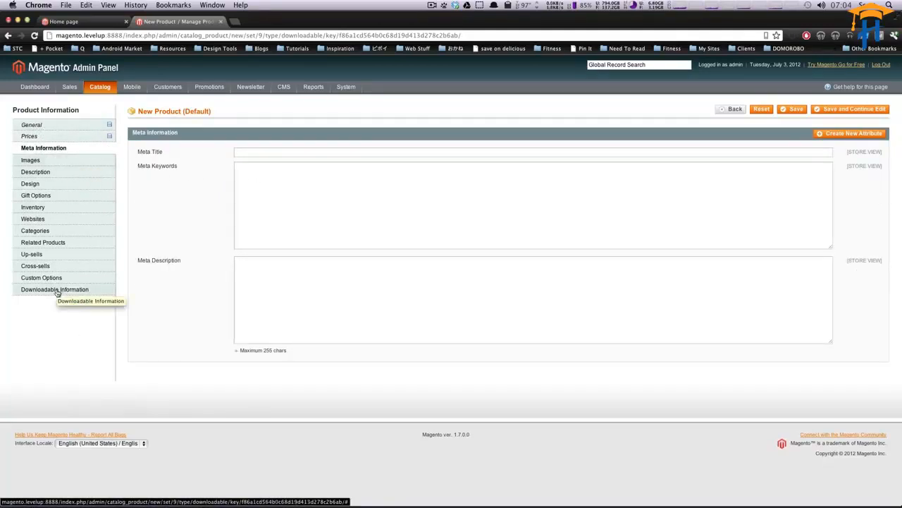
click(49, 162)
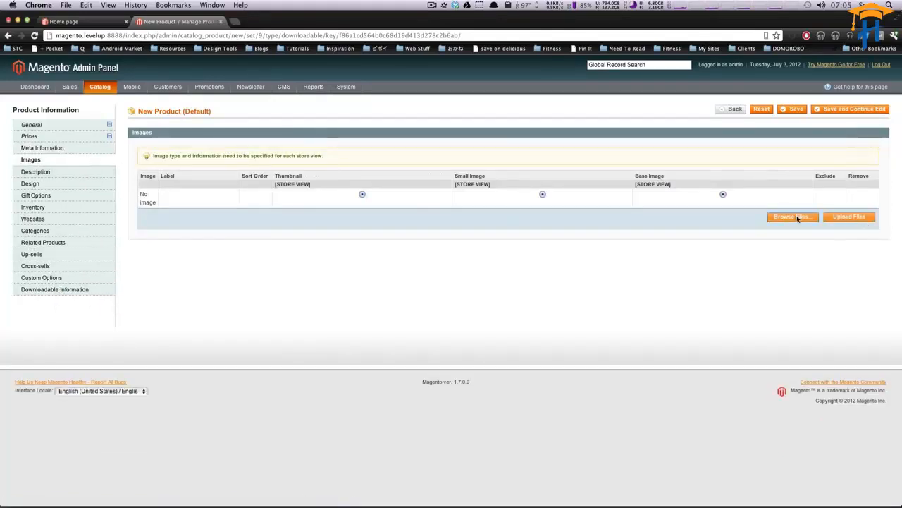
click(797, 218)
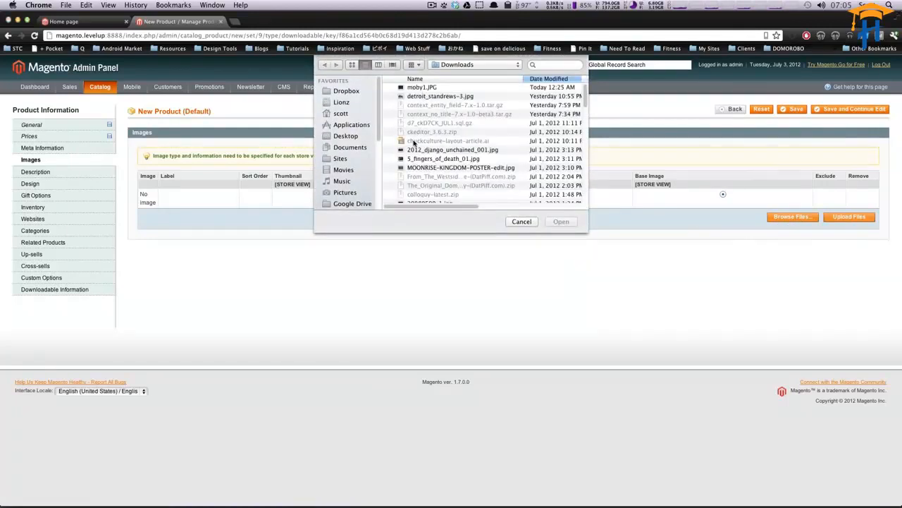
click(430, 159)
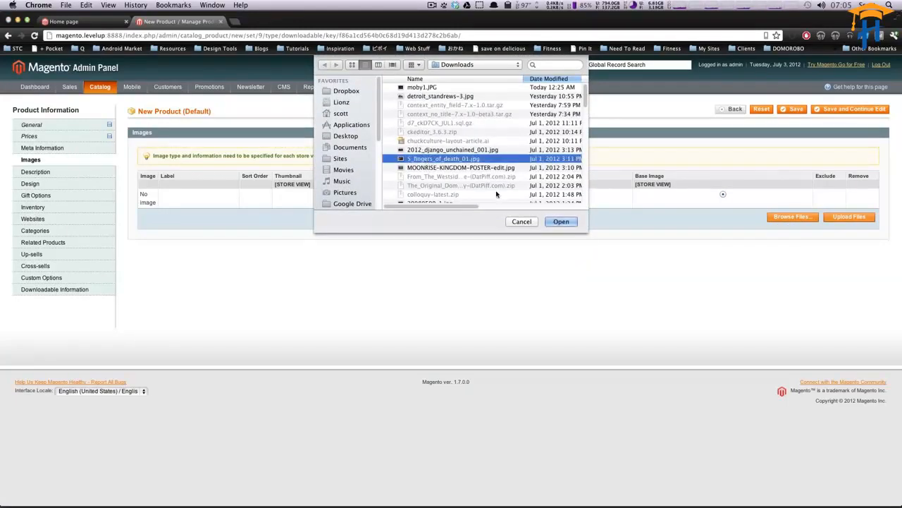
click(562, 222)
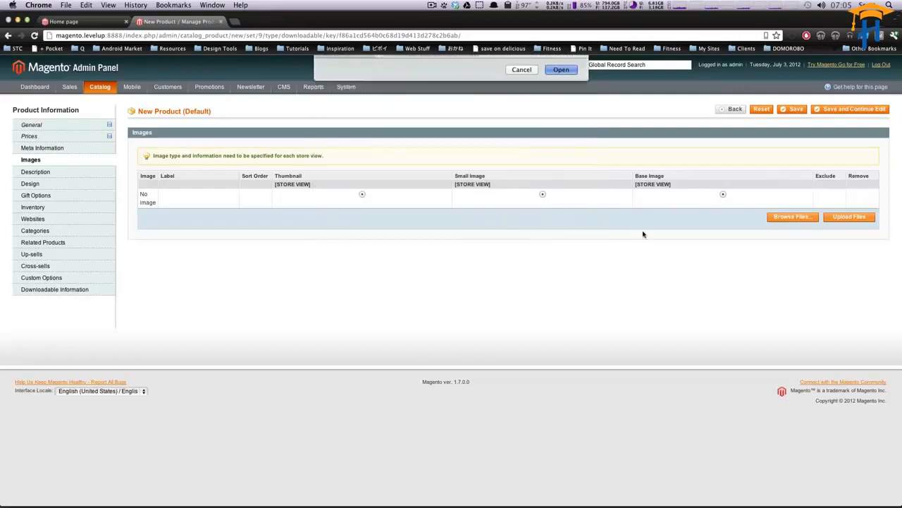
click(849, 218)
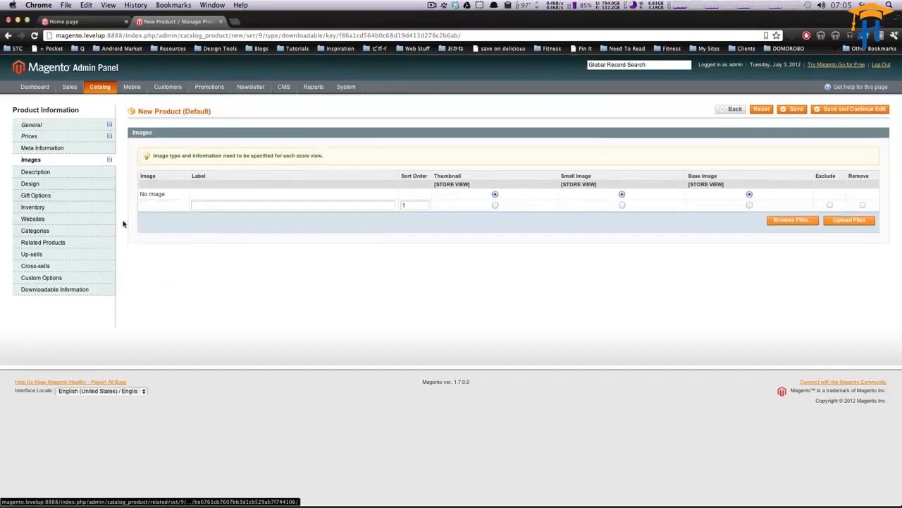
Step: Use the uploaded image as the thumbnail, small image and base image
click(495, 204)
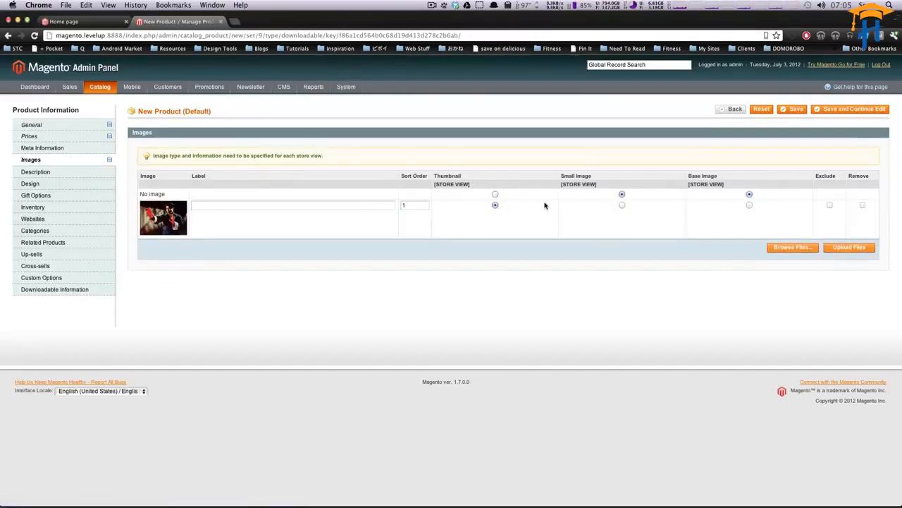
click(622, 204)
click(749, 205)
Step: Enter "New album" as both the description and the short description
click(53, 176)
click(313, 176)
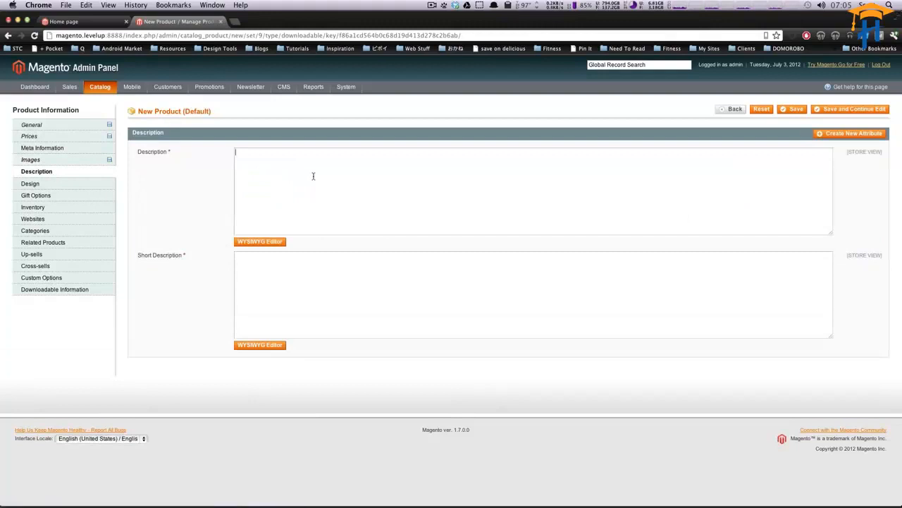
text(New album)
key(super+a)
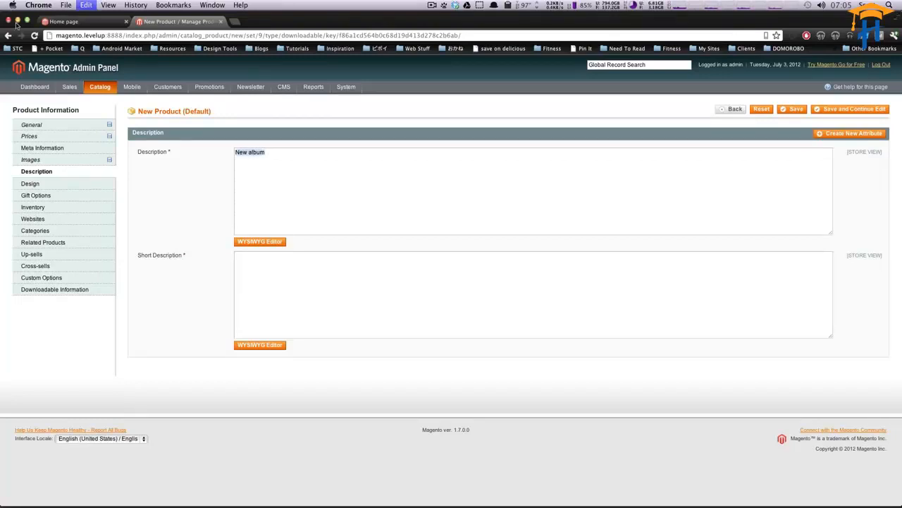
key(super+c)
click(274, 295)
key(super+v)
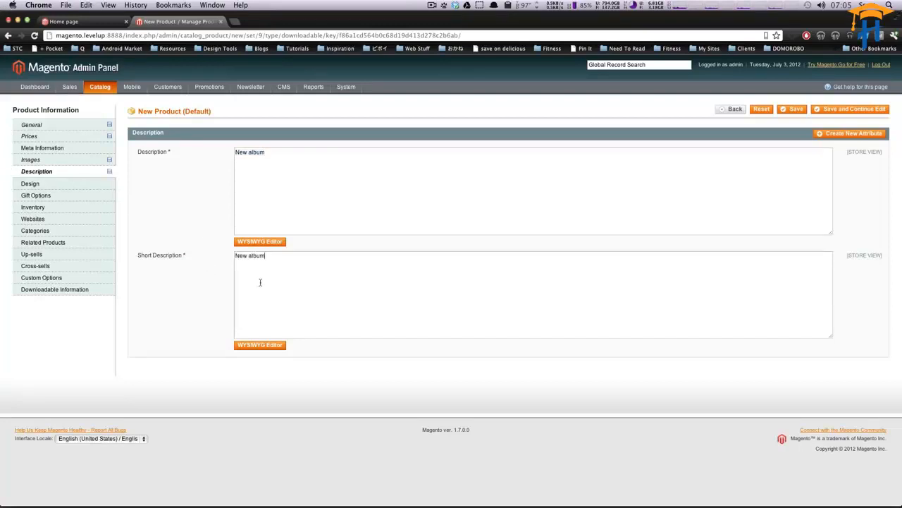
Step: Set the inventory quantity to 1000000
click(80, 188)
click(74, 196)
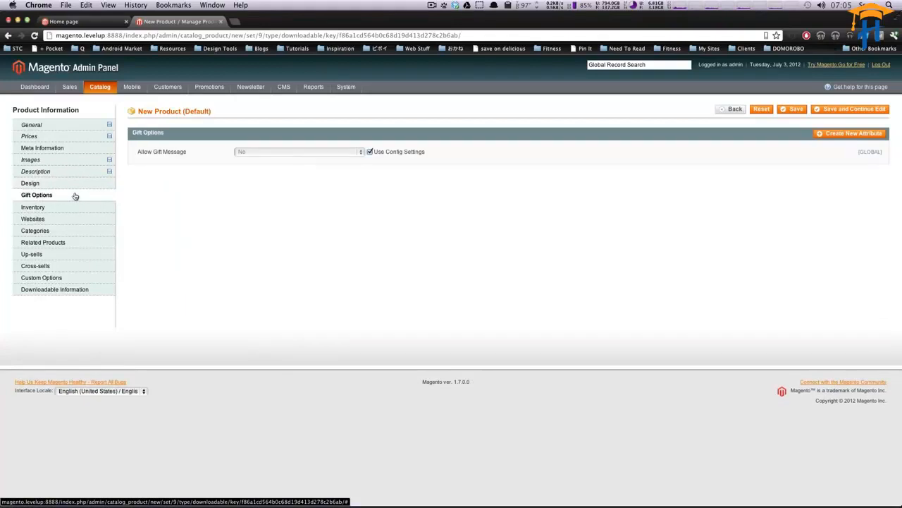
click(74, 210)
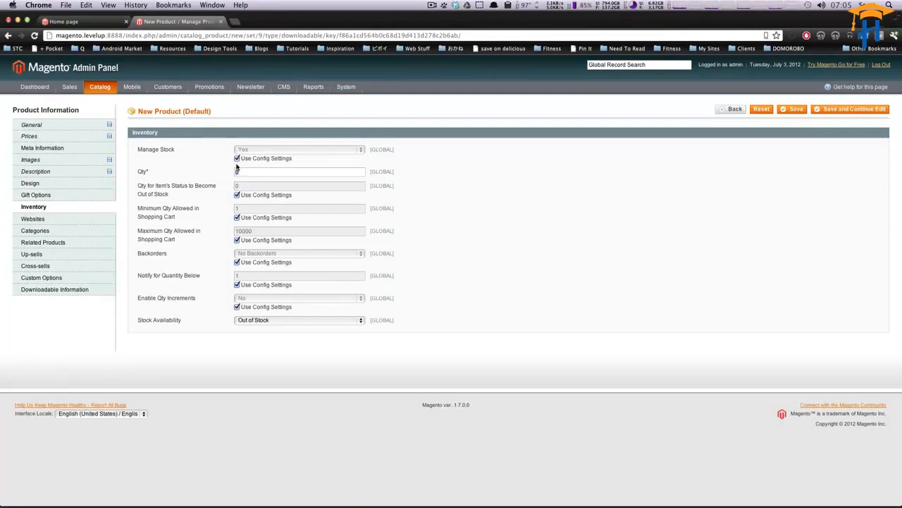
double_click(237, 171)
text(1000000)
Step: Assign the product to the Main Website
click(70, 219)
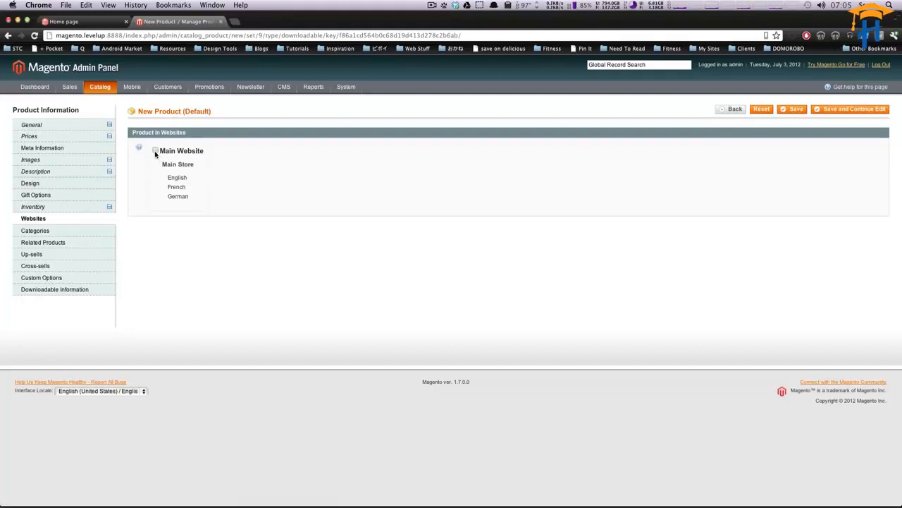
click(156, 152)
Step: Place the product in the Tutorials category and its Magento Tutorials subcategory
click(72, 233)
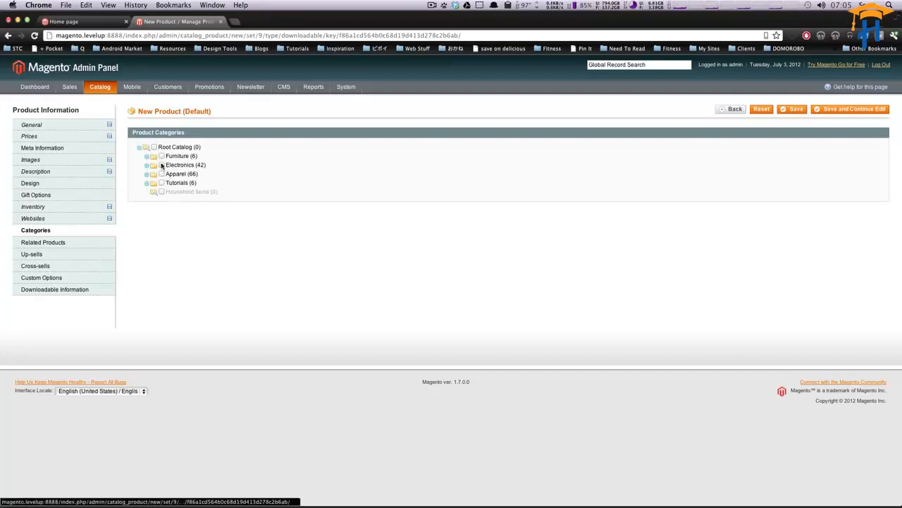
click(147, 184)
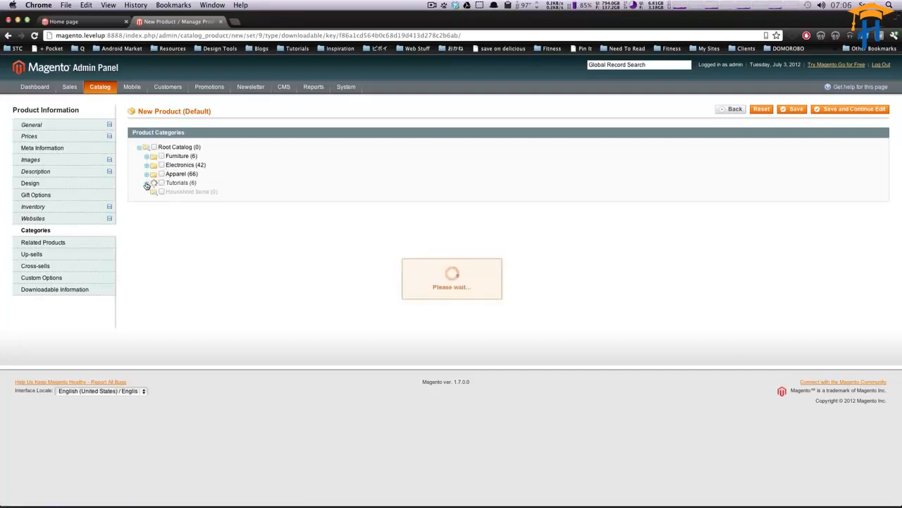
click(162, 182)
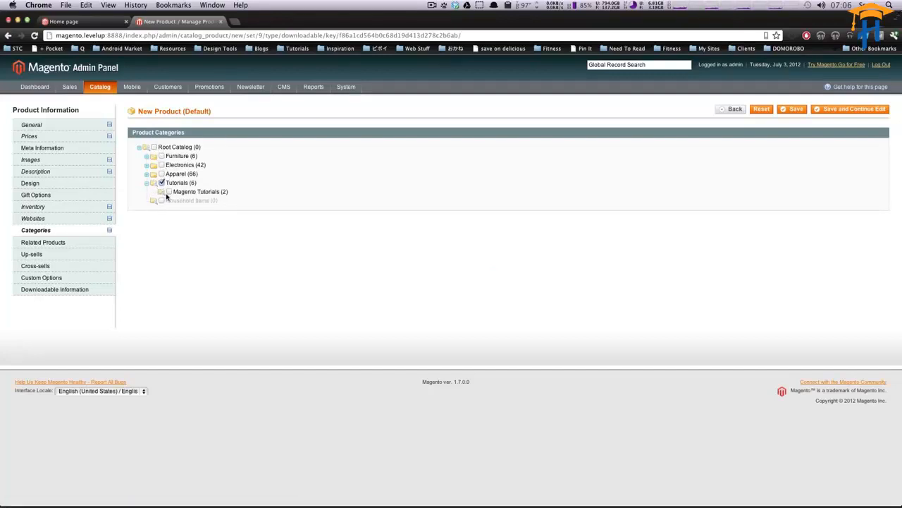
click(169, 193)
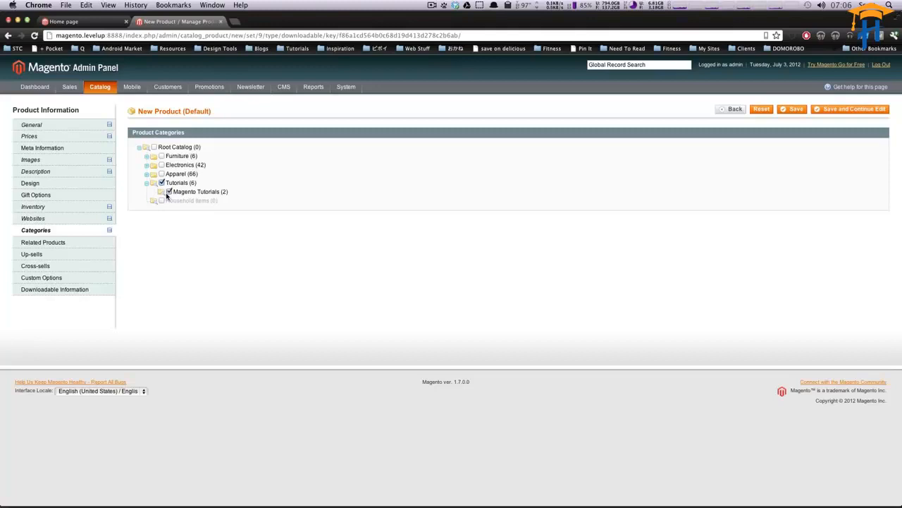
Step: Look through the related products, up-sells, cross-sells and custom options sections
click(62, 243)
click(86, 235)
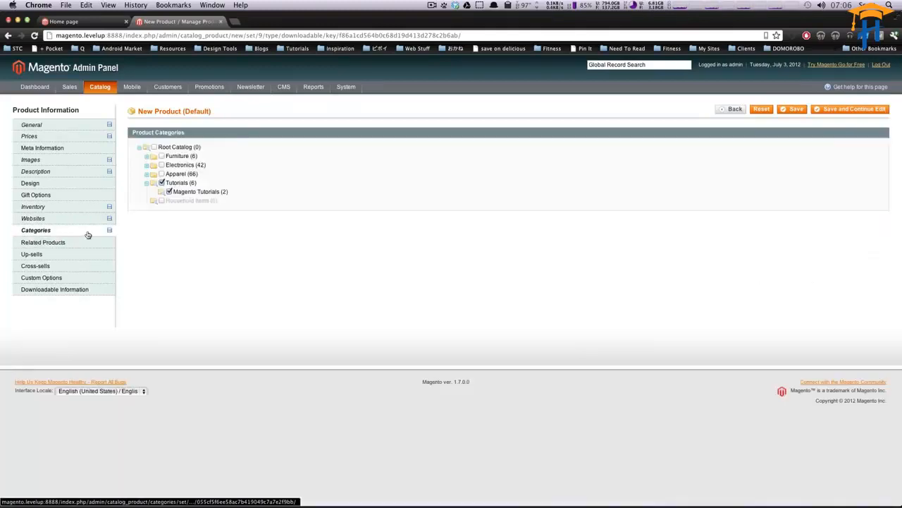
click(72, 248)
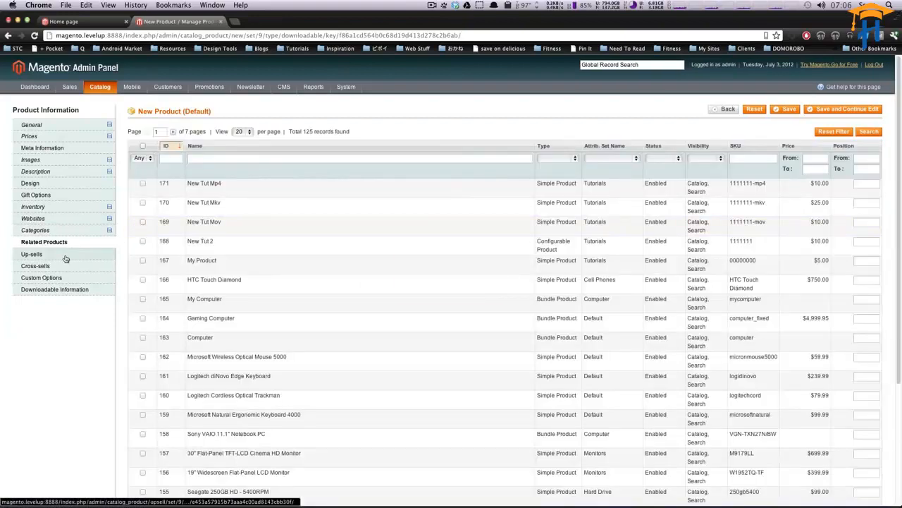
click(65, 259)
click(62, 268)
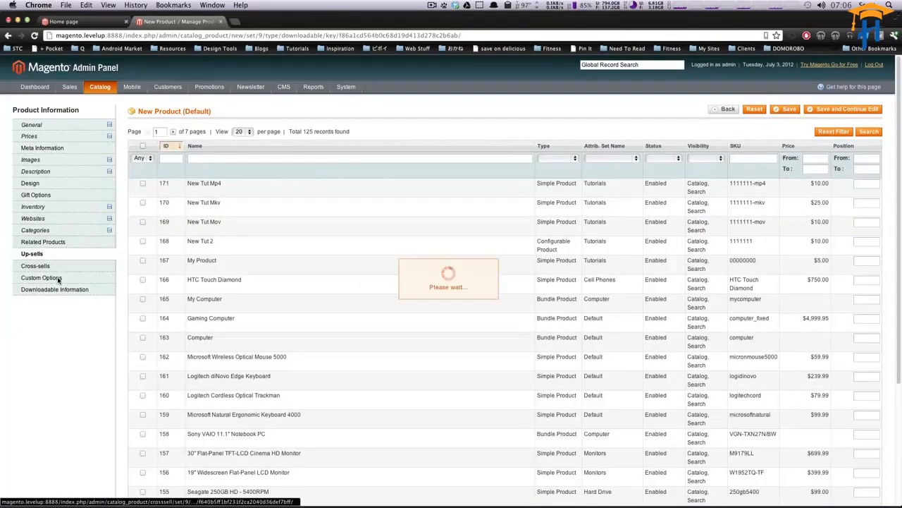
click(62, 282)
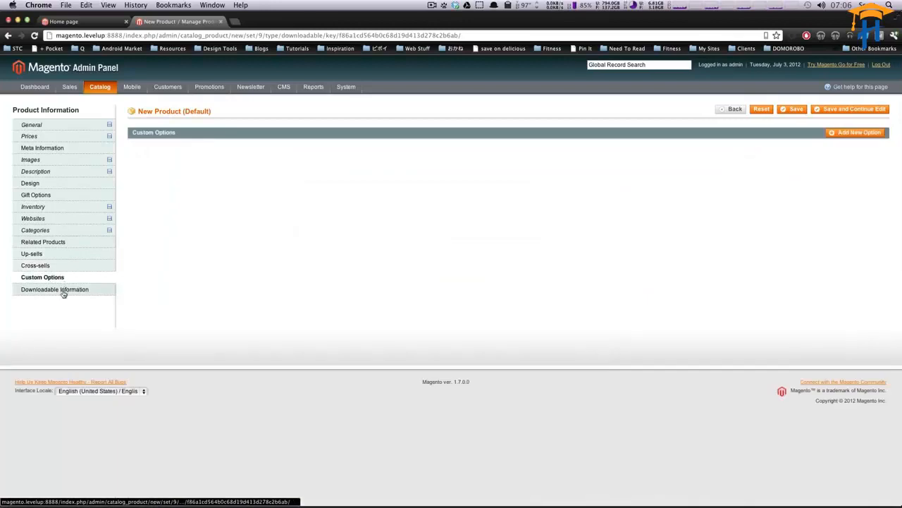
Step: Open the product's downloadable information and examine the Samples and Links sections
click(63, 295)
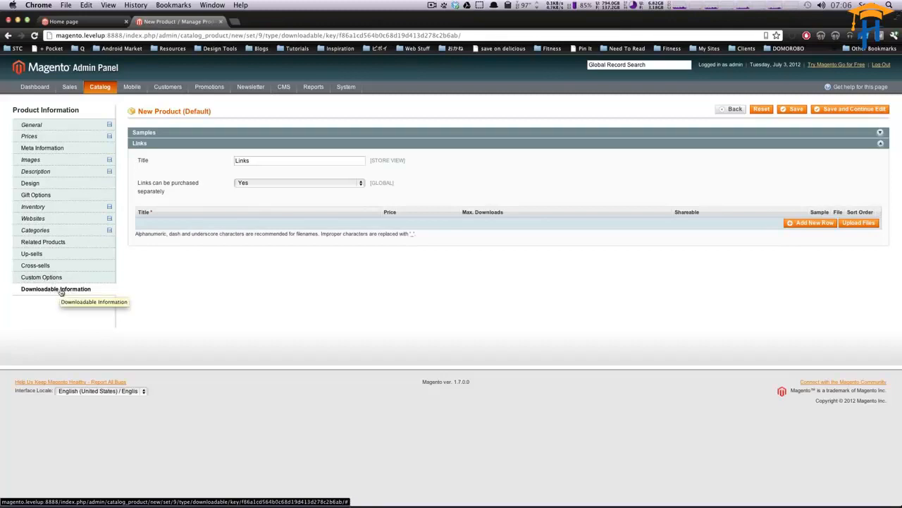
click(469, 134)
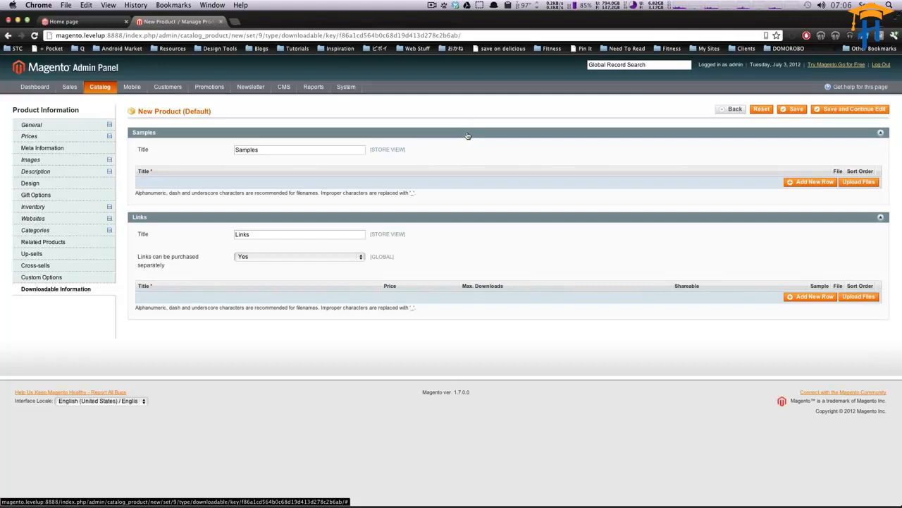
click(293, 150)
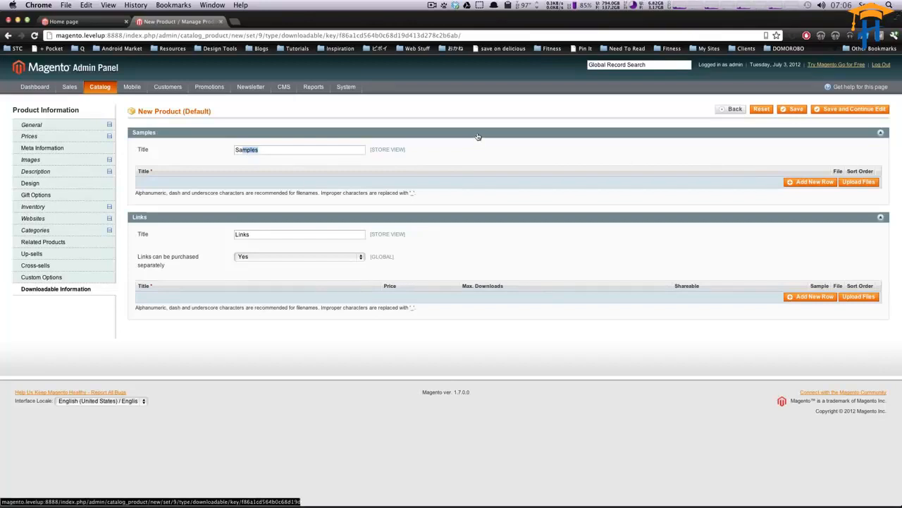
click(646, 133)
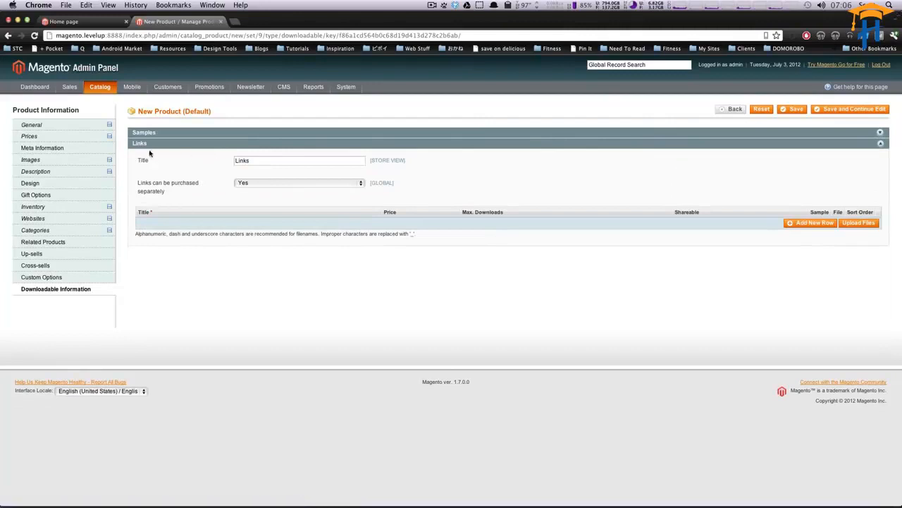
Step: Retitle the Links section as Tracks, keeping links purchasable separately set to Yes
drag(258, 159, 215, 162)
text(Tracks)
right_click(193, 182)
click(171, 175)
drag(138, 182, 205, 189)
click(254, 187)
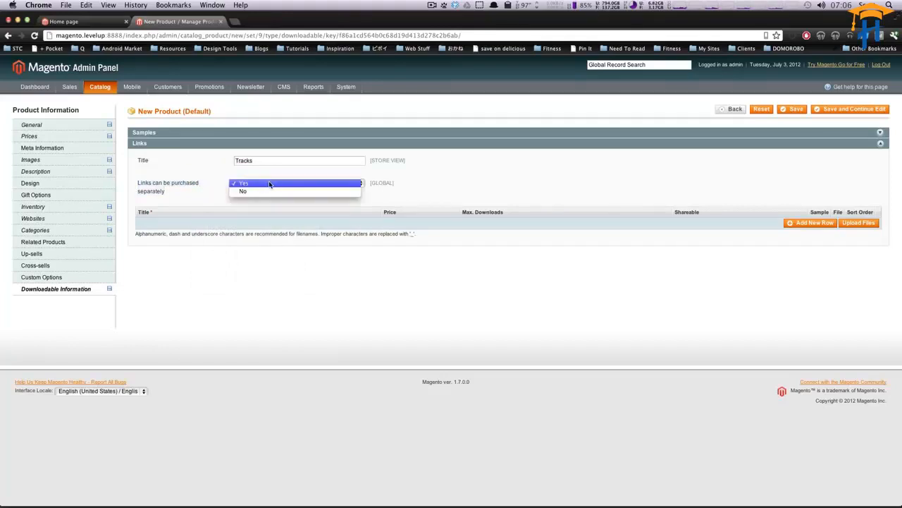
click(270, 184)
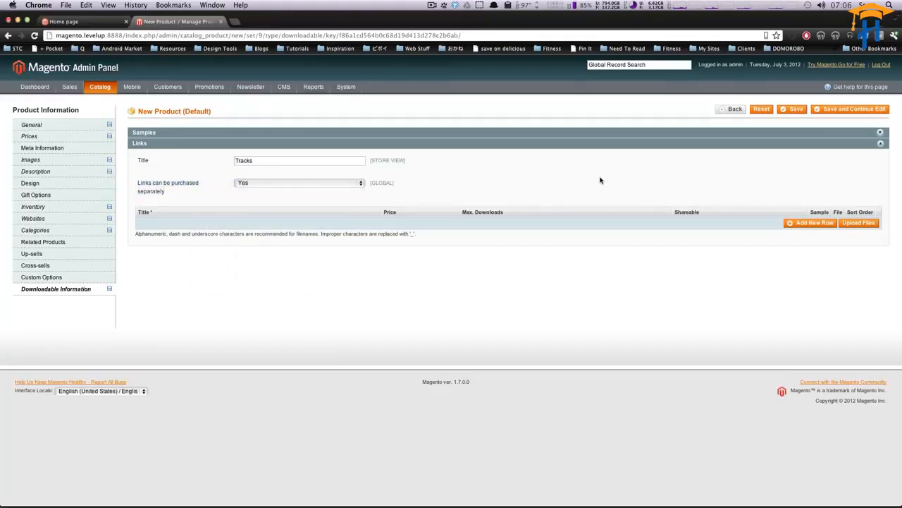
Step: Add a link row titled Track 1 Stars, priced .99, with unlimited downloads
click(808, 224)
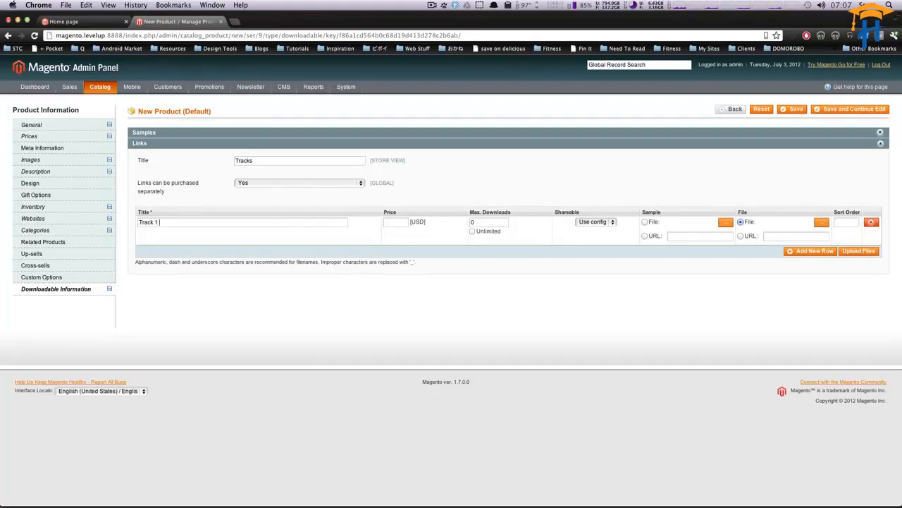
key(super+Tab)
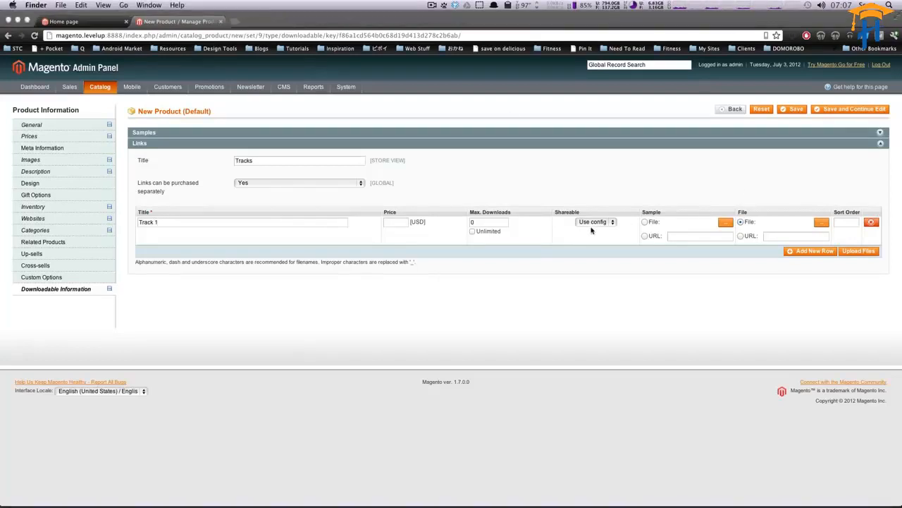
click(242, 225)
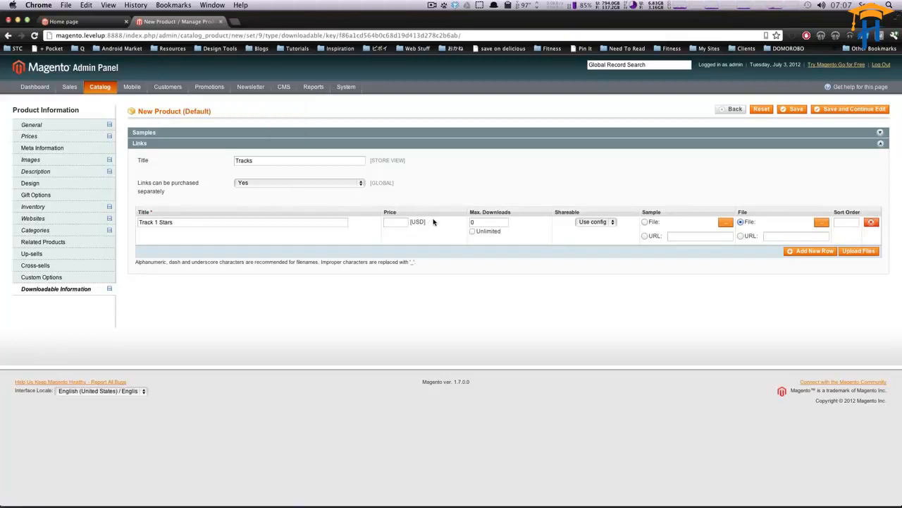
text(99)
click(472, 232)
Step: Leave the first link's sharing at Use config and choose a file as its sample source
click(612, 222)
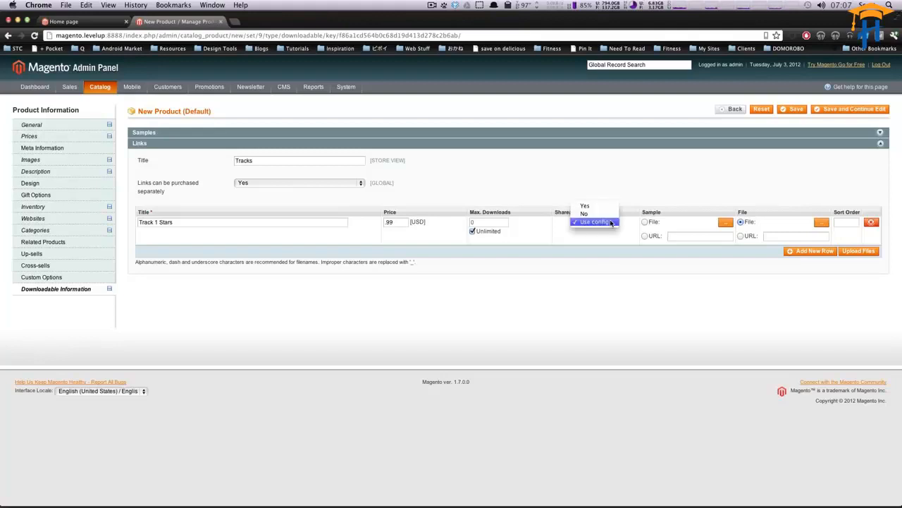
click(598, 223)
click(603, 223)
click(599, 224)
click(600, 225)
click(599, 224)
click(595, 226)
click(598, 224)
click(645, 222)
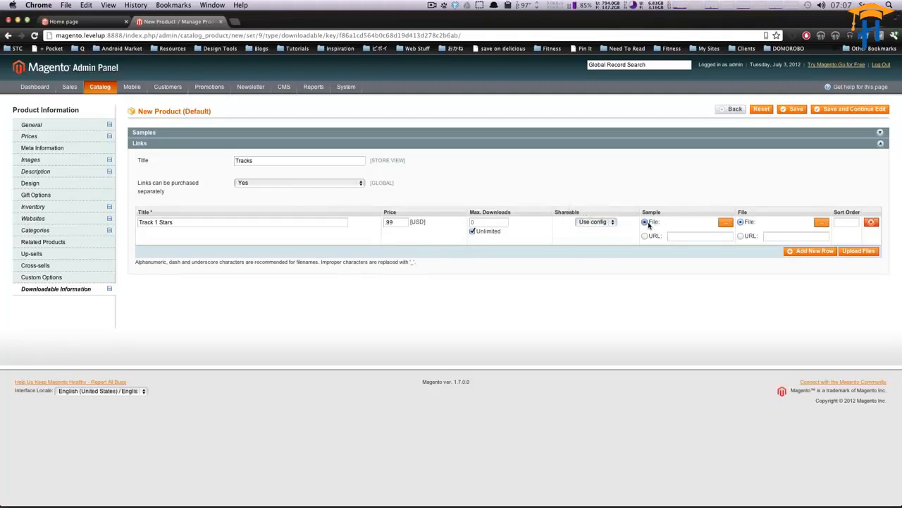
Step: Attach 14 Stars.mp3 from Domestic Robot Demros as Track 1's link file and sample, then upload the files
click(820, 222)
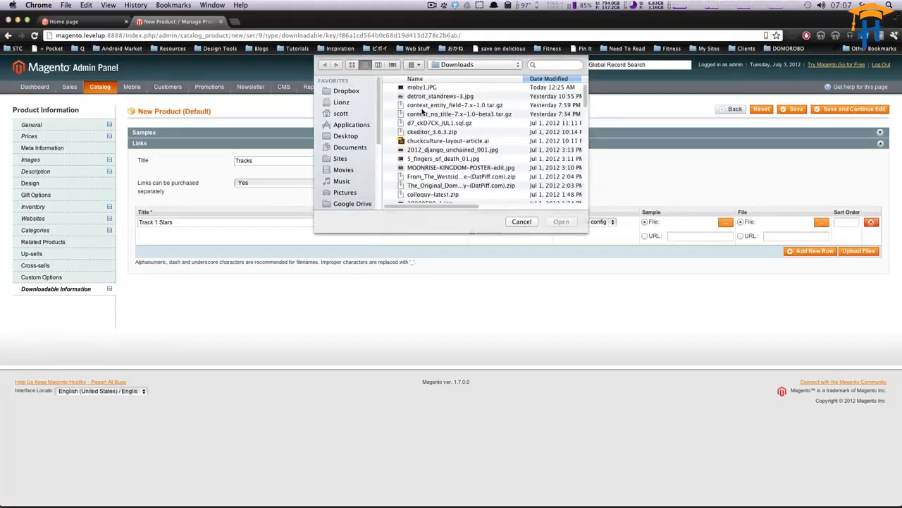
click(346, 181)
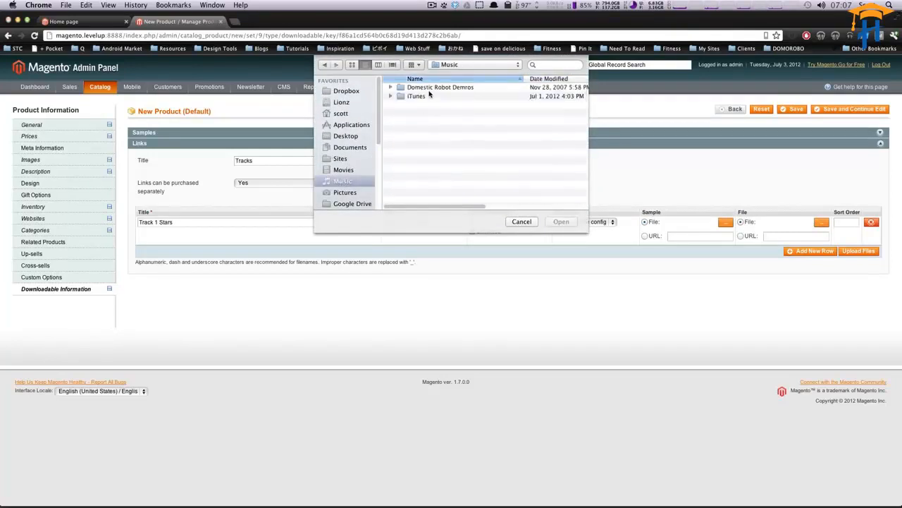
double_click(430, 91)
click(421, 133)
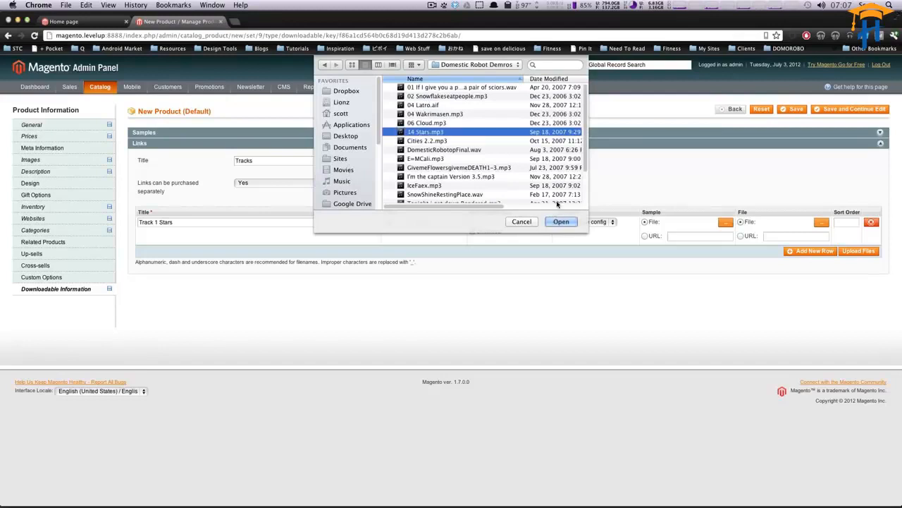
click(561, 221)
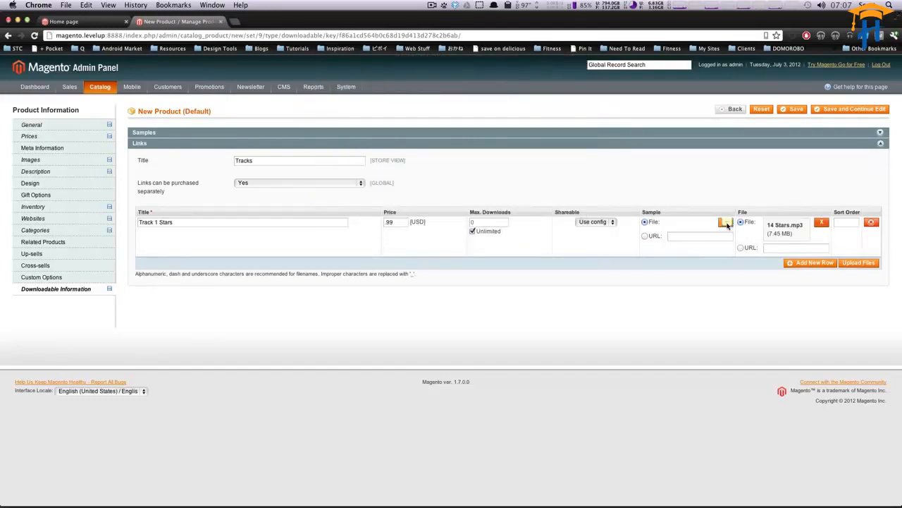
click(726, 222)
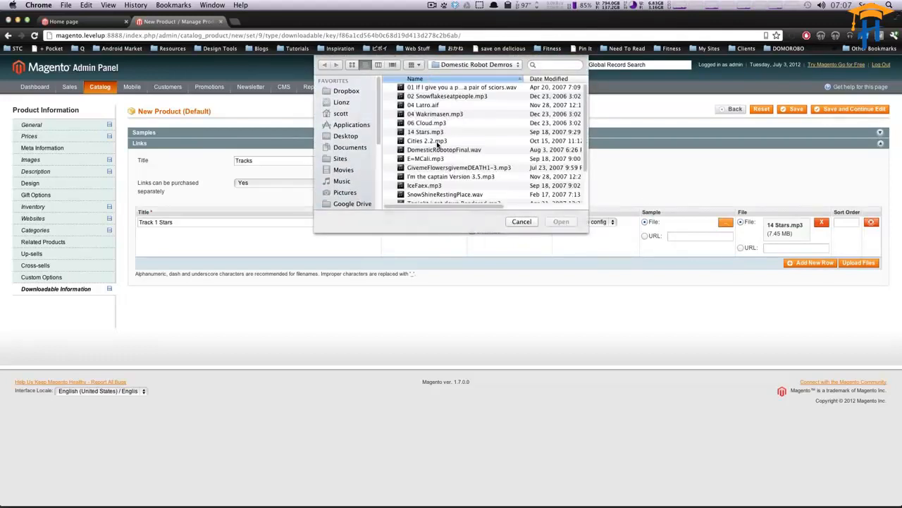
click(432, 132)
click(561, 221)
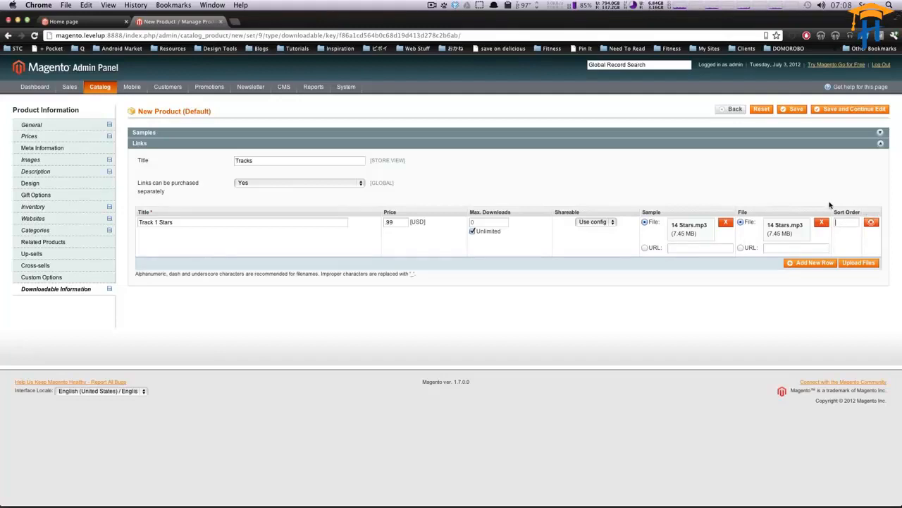
click(858, 264)
Step: Add a second link row titled Track 2 Cities, priced .99, with unlimited downloads
click(800, 258)
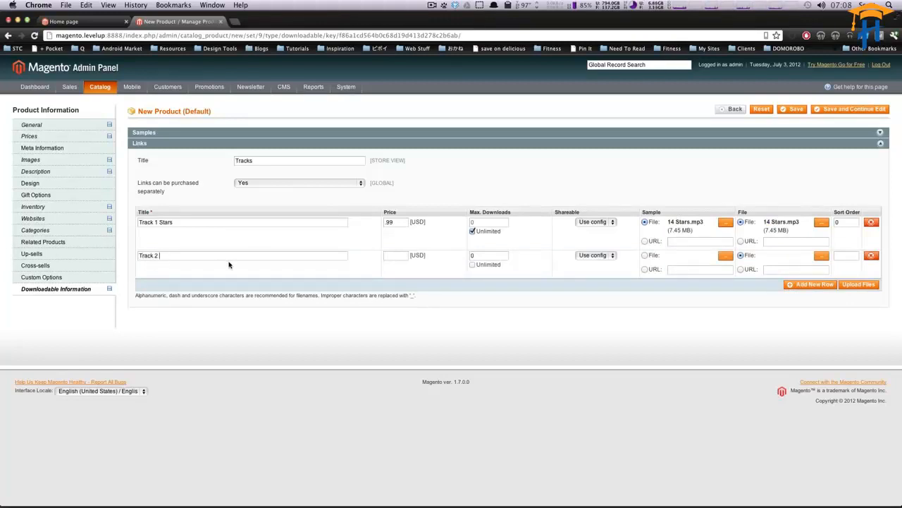
text(Track 2 C)
text(.99)
click(473, 265)
Step: Attach Cities 2.2.mp3 as Track 2's sample file and link file
click(726, 255)
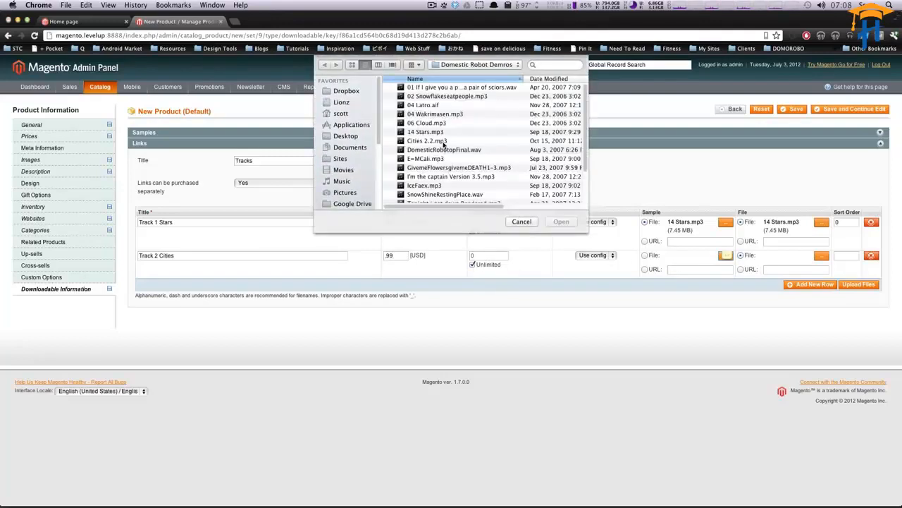
click(433, 141)
double_click(433, 141)
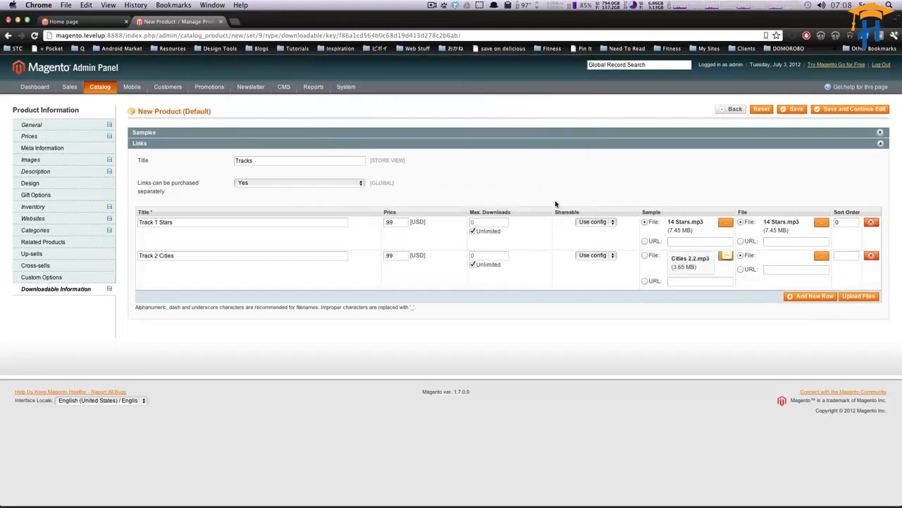
click(821, 255)
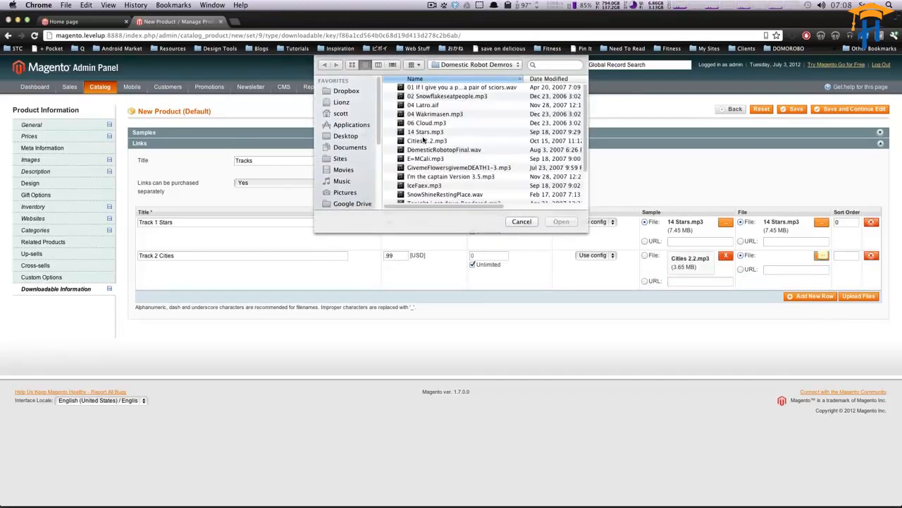
click(428, 141)
double_click(427, 141)
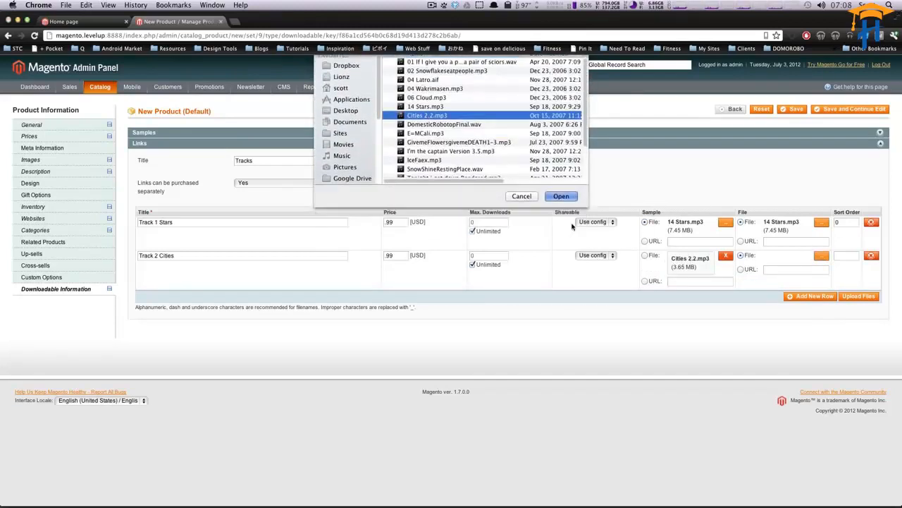
Step: Upload the track files and save the product
click(858, 296)
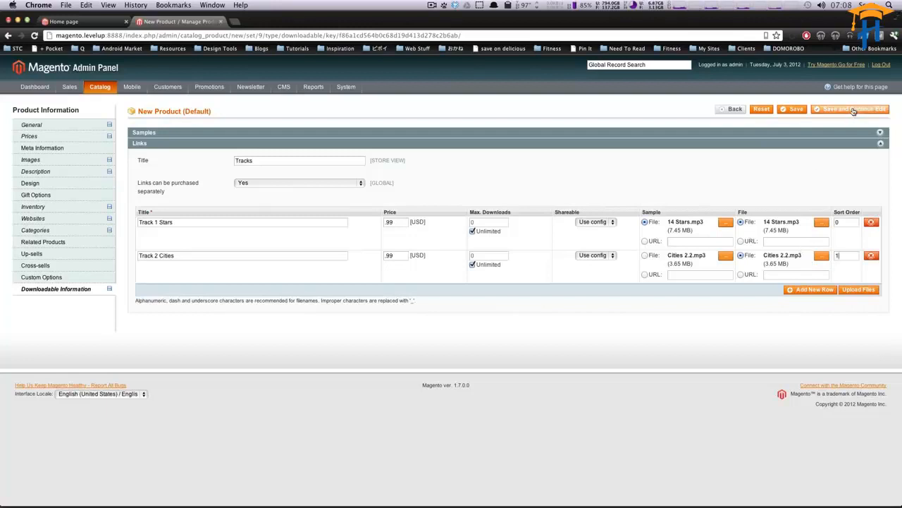
click(802, 112)
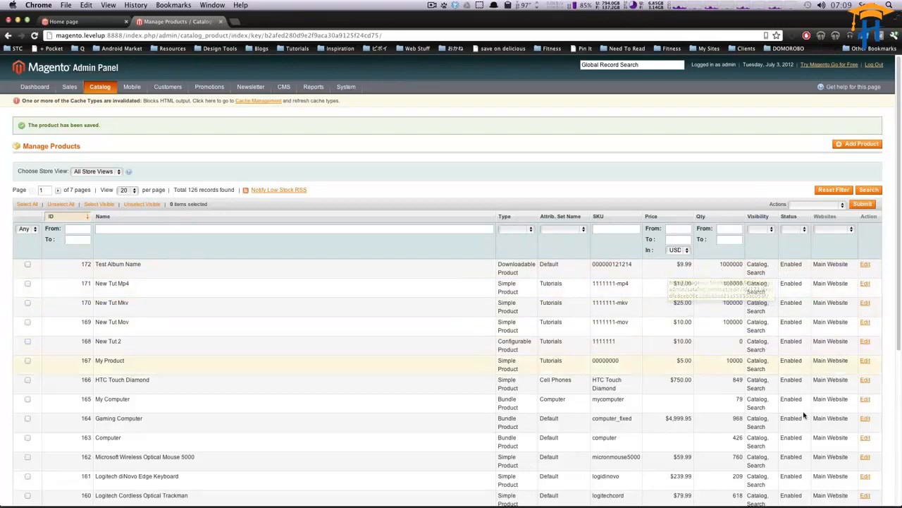
Step: Check the saved album in the product grid and browse the storefront's Tutorials category
scroll(808, 423, down, 2)
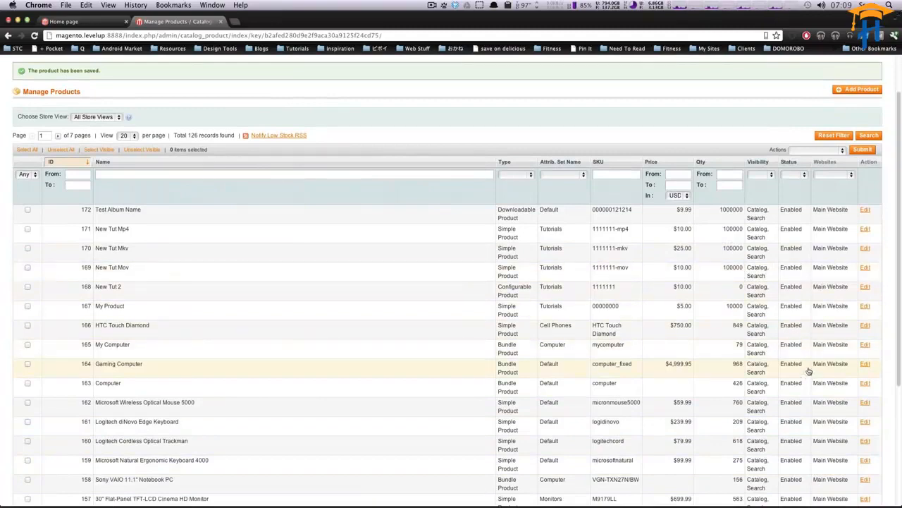
scroll(808, 372, up, 2)
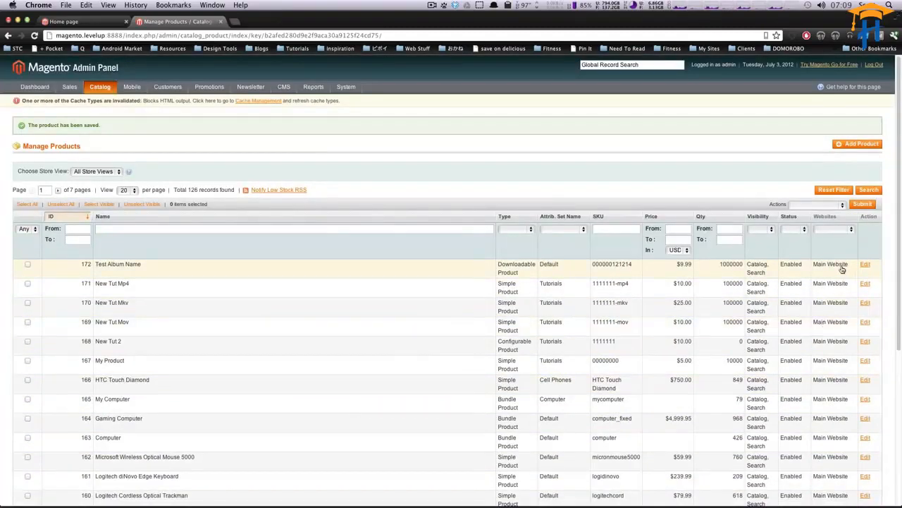
click(84, 22)
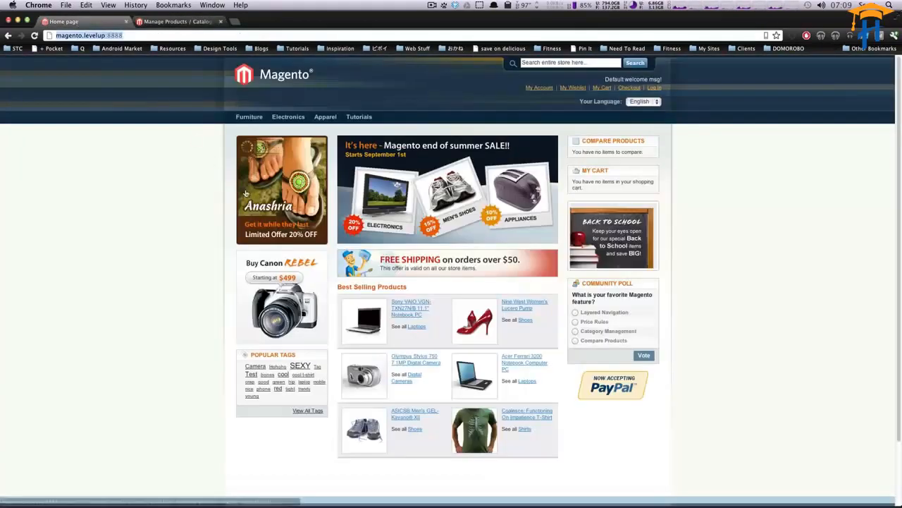
key(super+r)
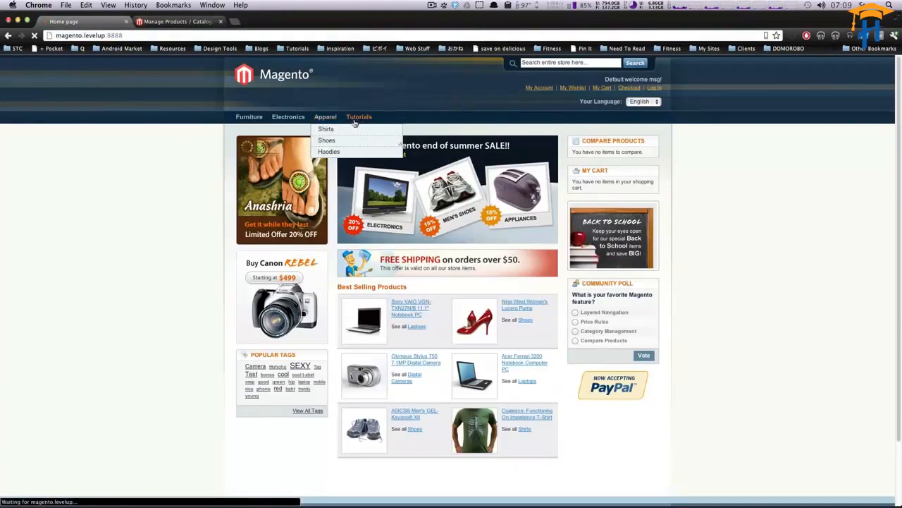
mouse_move(356, 125)
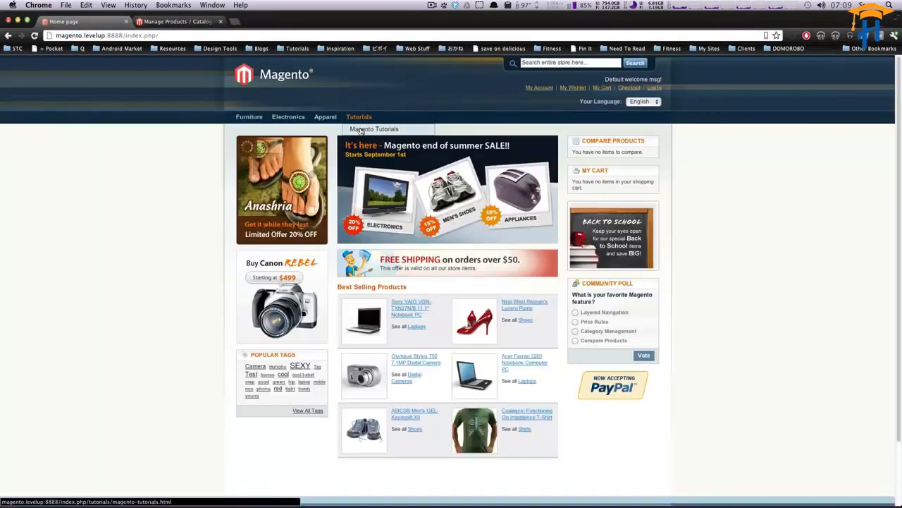
click(359, 122)
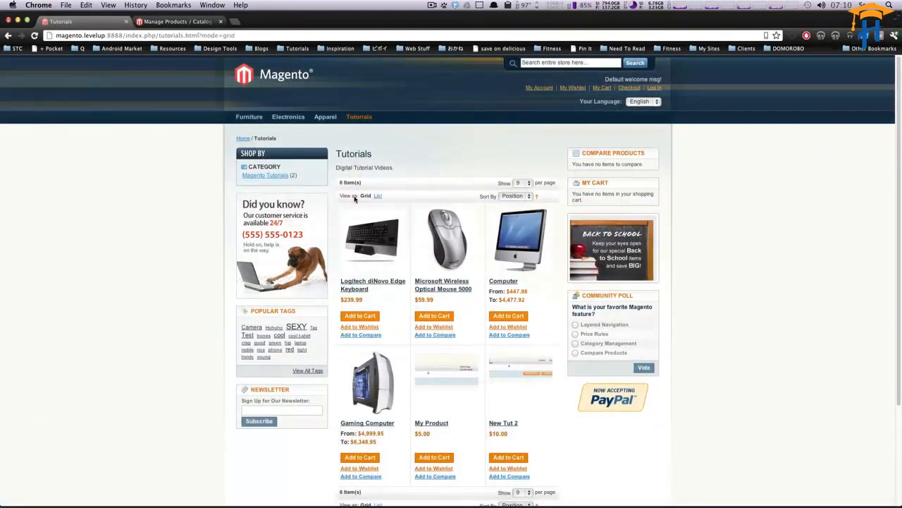
scroll(518, 265, down, 5)
scroll(521, 266, up, 5)
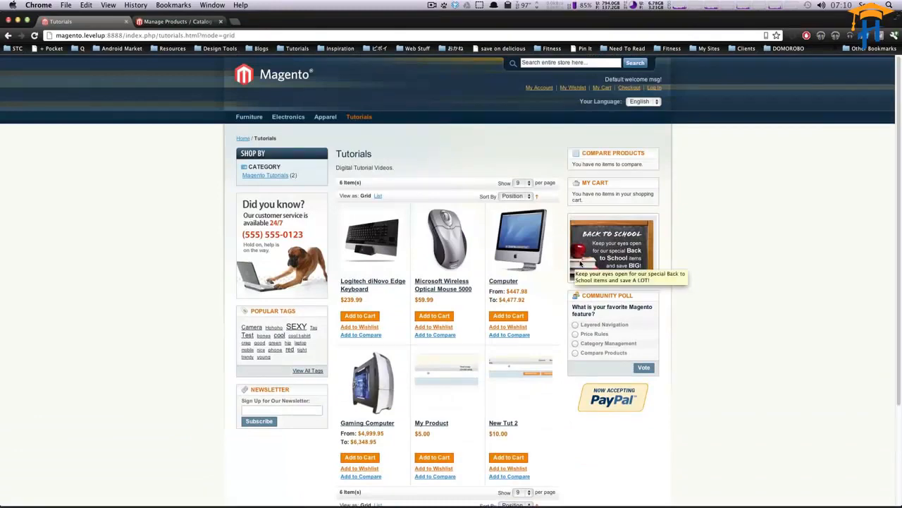
Step: Set the album's stock availability to In Stock in its inventory settings and save the product
click(178, 21)
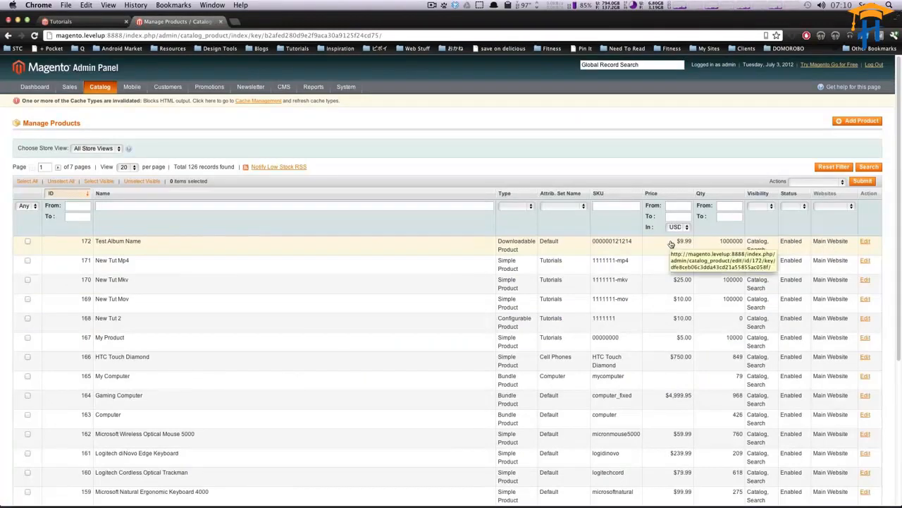
click(865, 243)
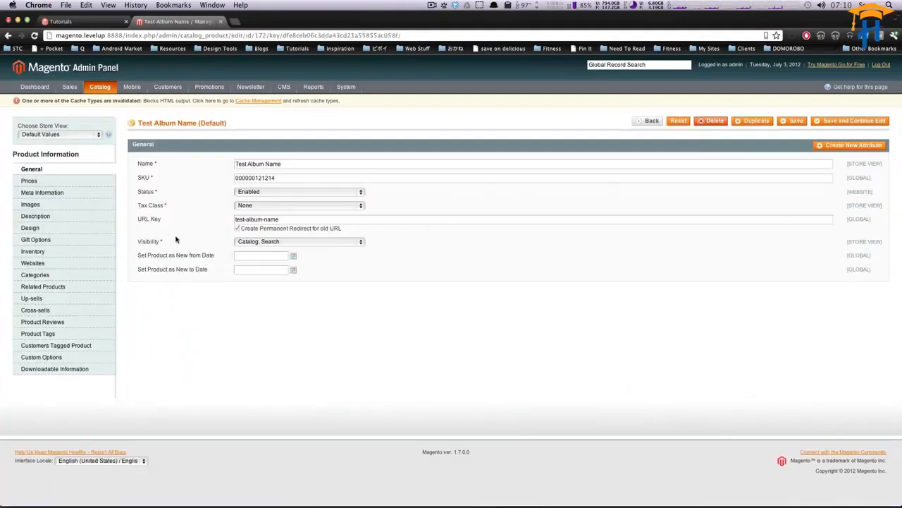
click(62, 252)
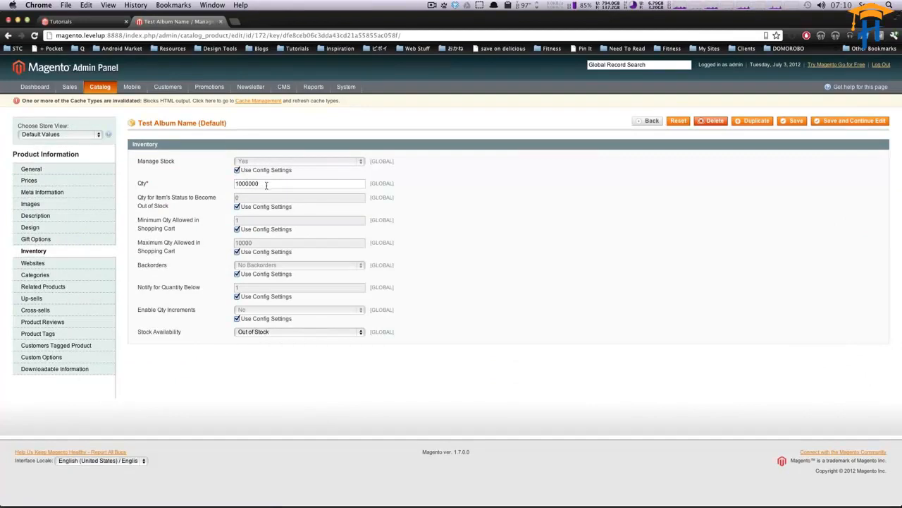
drag(132, 331, 167, 337)
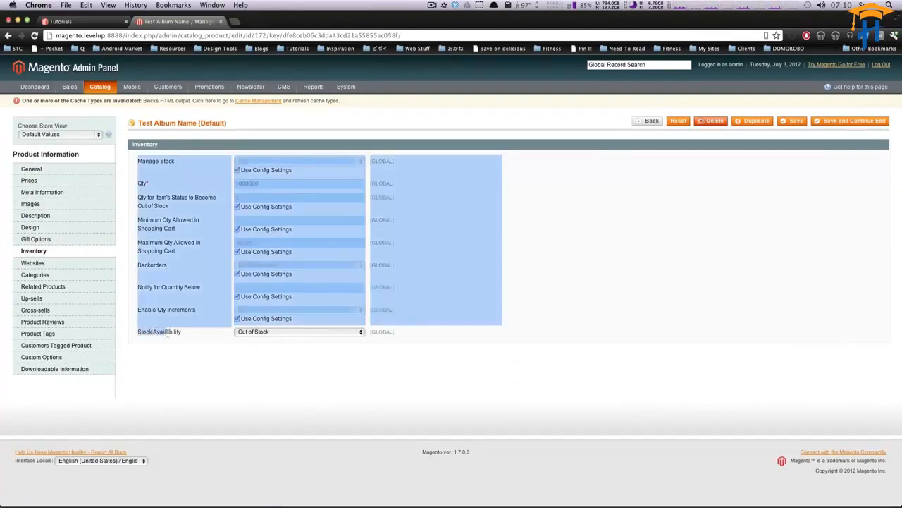
click(254, 333)
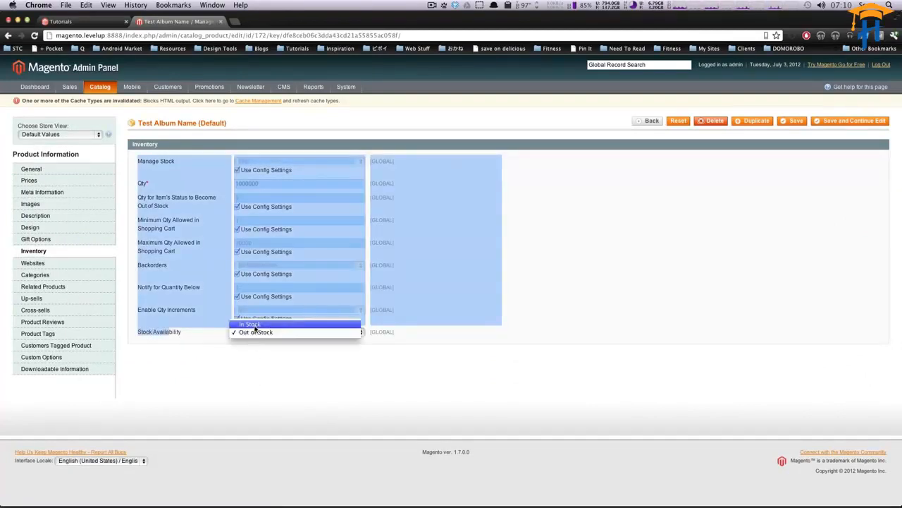
click(250, 323)
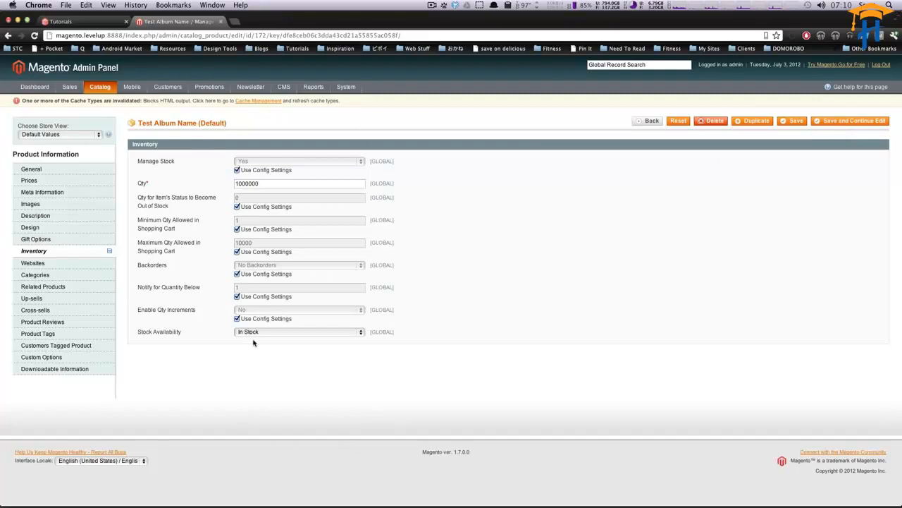
click(794, 121)
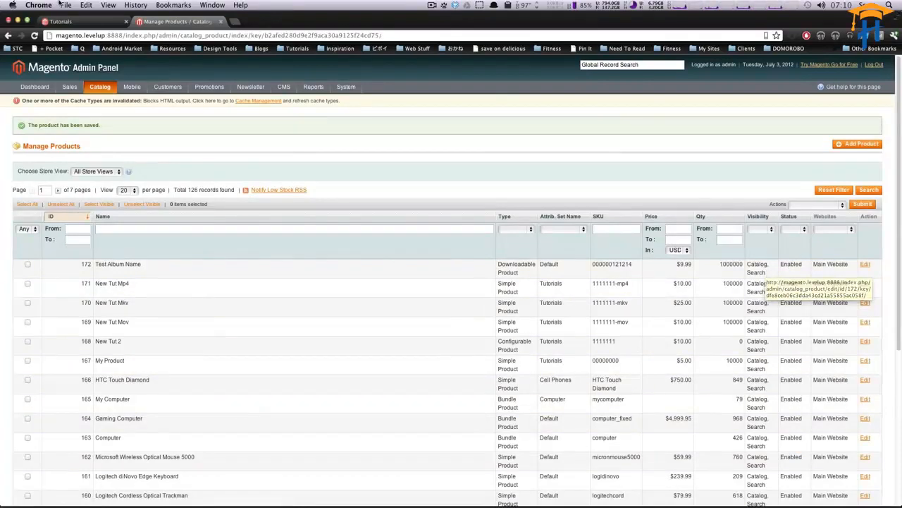
Step: Reload the storefront's Tutorials category and open the Test Album Name product page
click(70, 22)
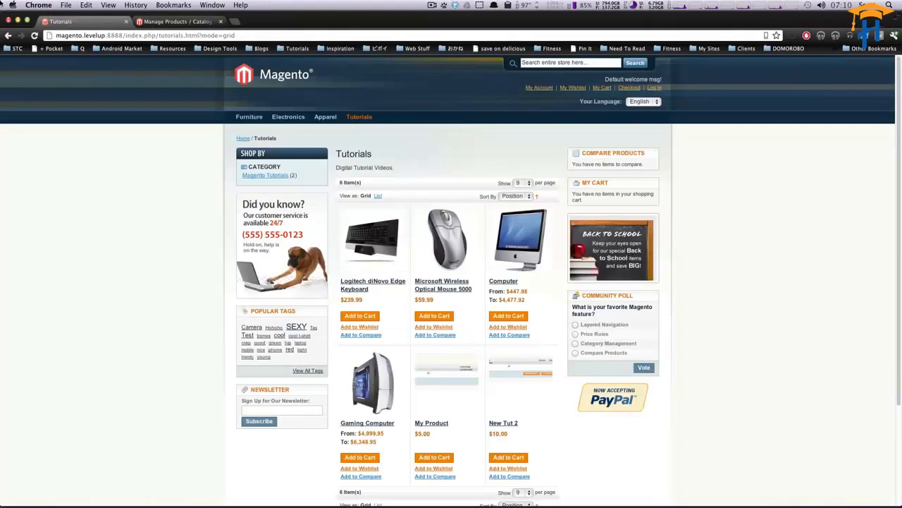
click(35, 36)
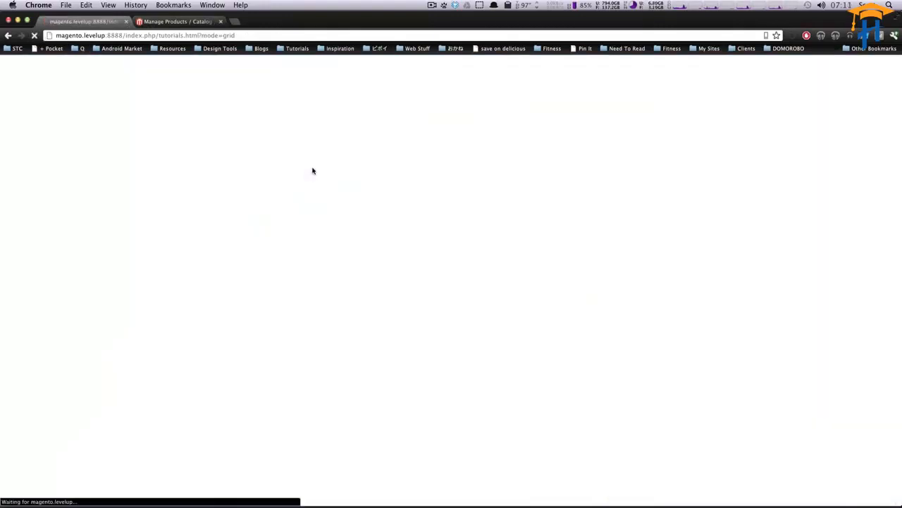
scroll(428, 240, down, 5)
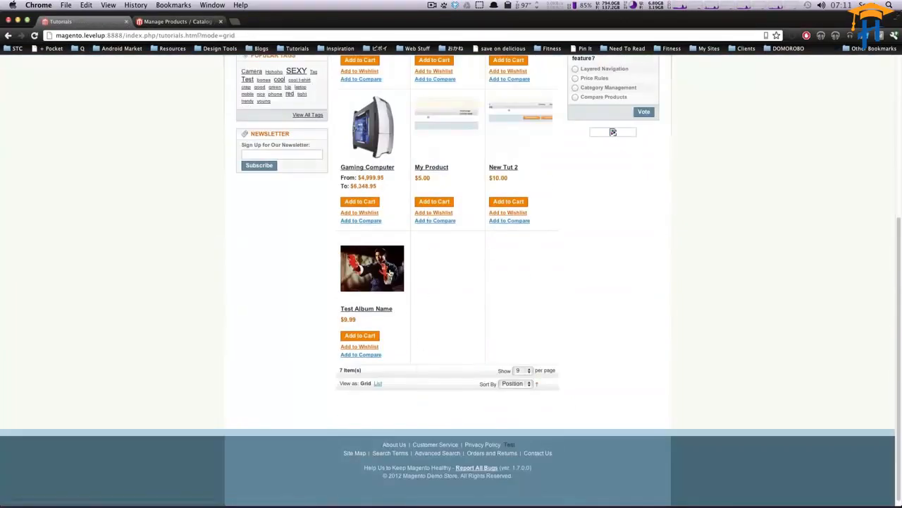
scroll(373, 392, up, 3)
click(372, 393)
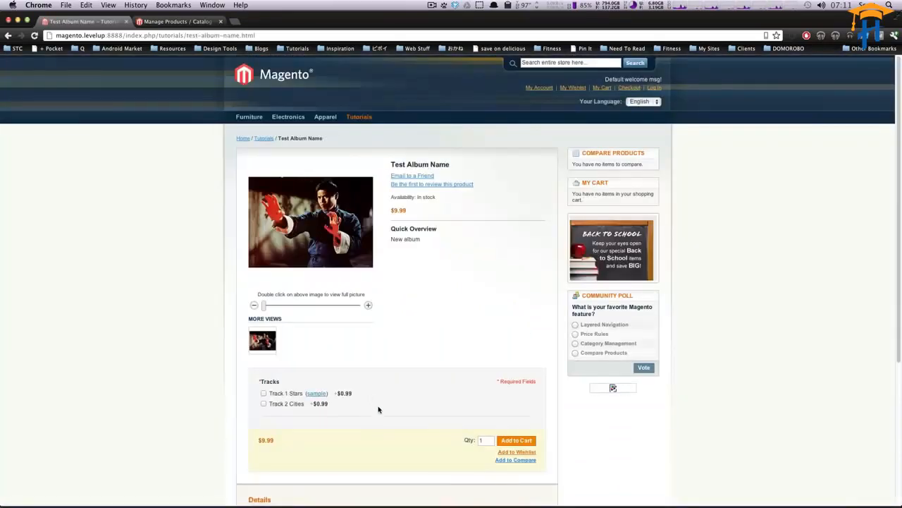
Step: Open Track 1's sample, play it, and inspect the sample page's source
click(315, 393)
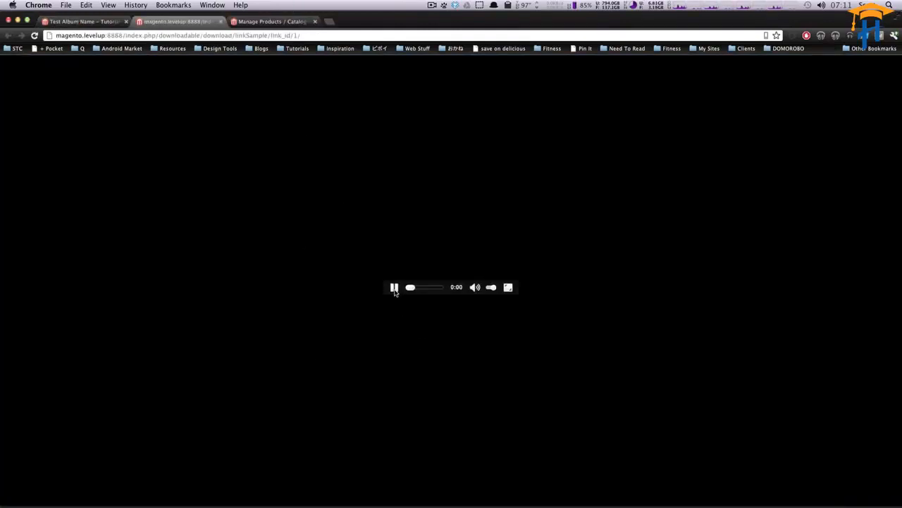
click(394, 288)
click(394, 288)
click(220, 21)
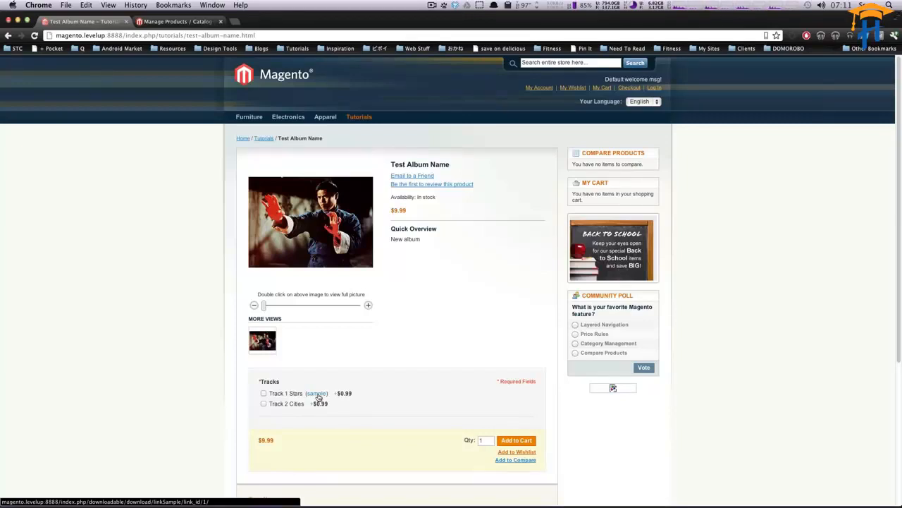
click(317, 394)
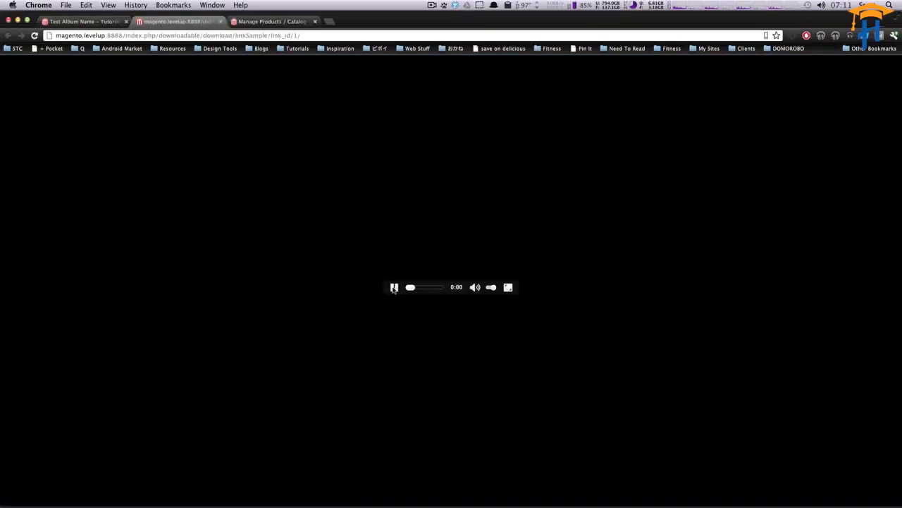
right_click(406, 286)
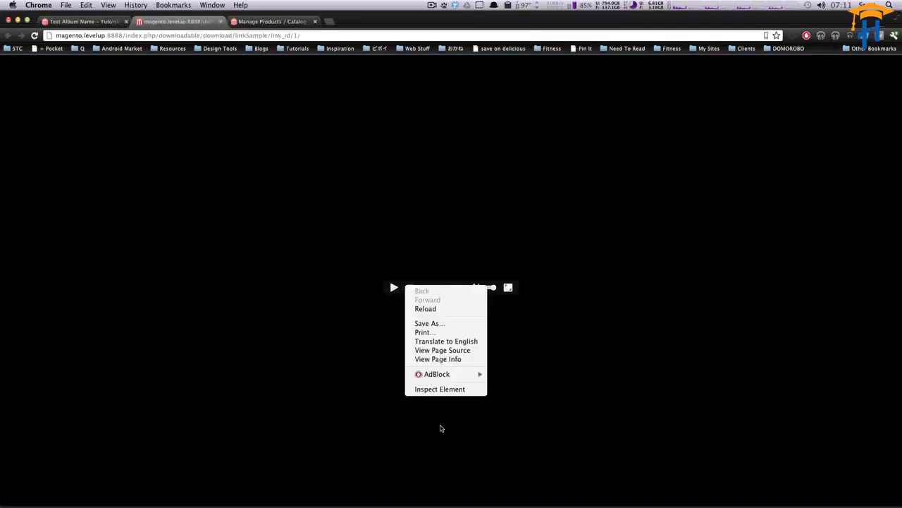
click(450, 390)
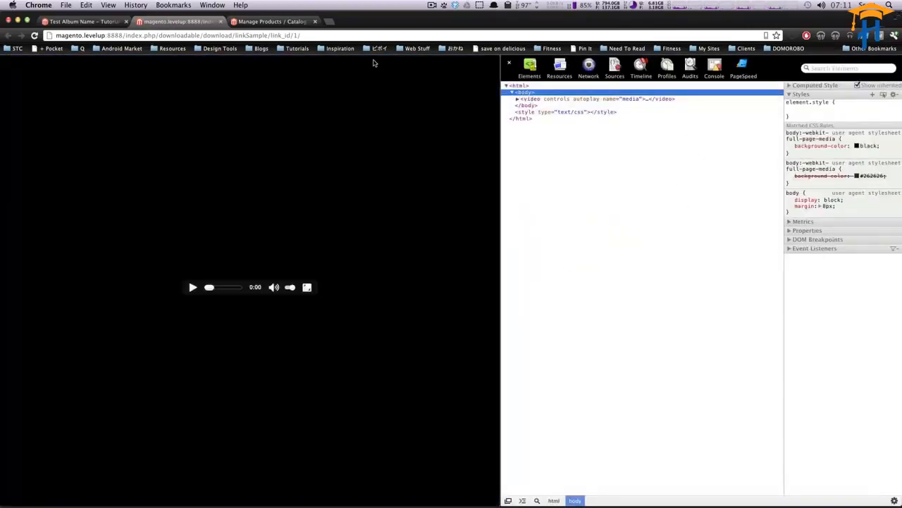
click(220, 22)
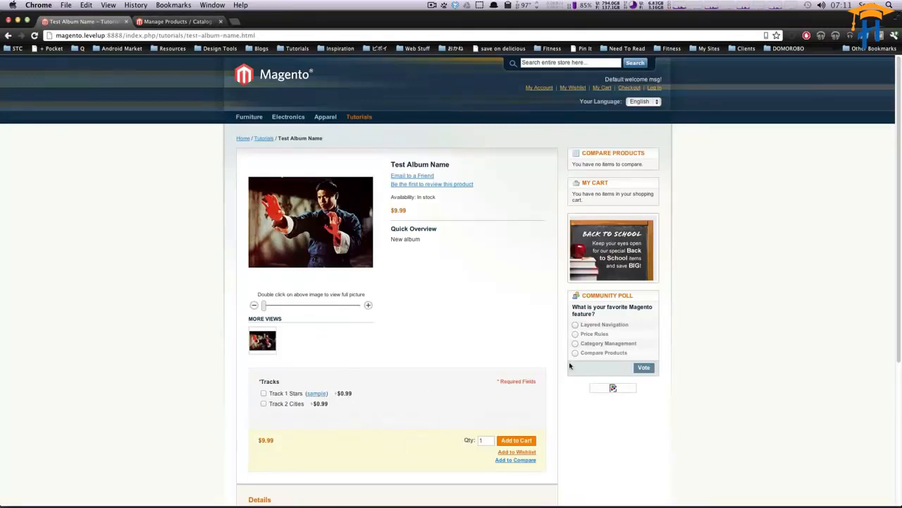
Step: Toggle the track checkboxes to compare the displayed price and try adding the album to the cart without tracks
scroll(368, 413, down, 3)
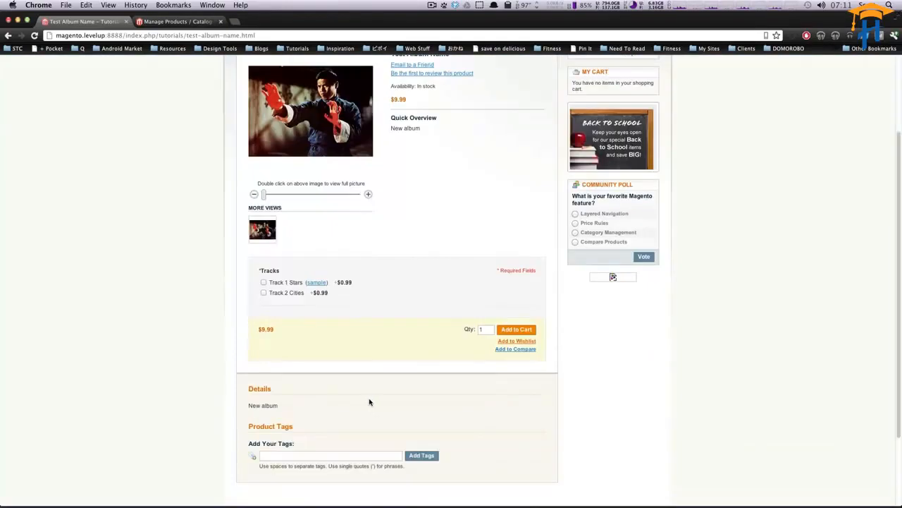
click(264, 282)
click(263, 293)
click(263, 293)
click(263, 282)
drag(258, 327, 259, 328)
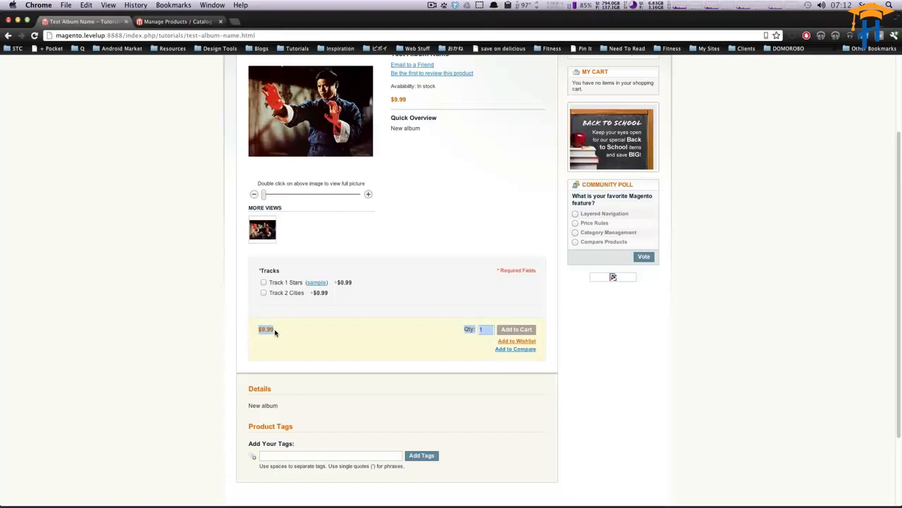
click(274, 332)
triple_click(267, 329)
click(271, 329)
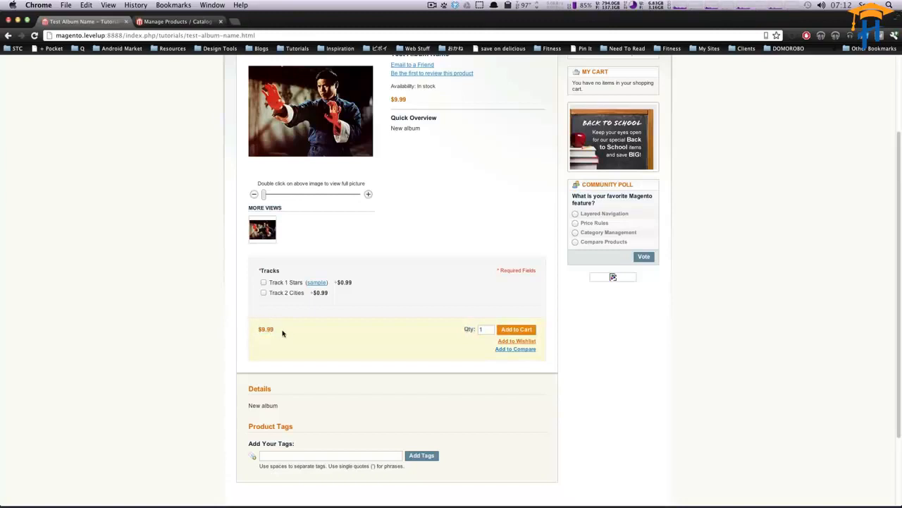
triple_click(261, 329)
click(264, 291)
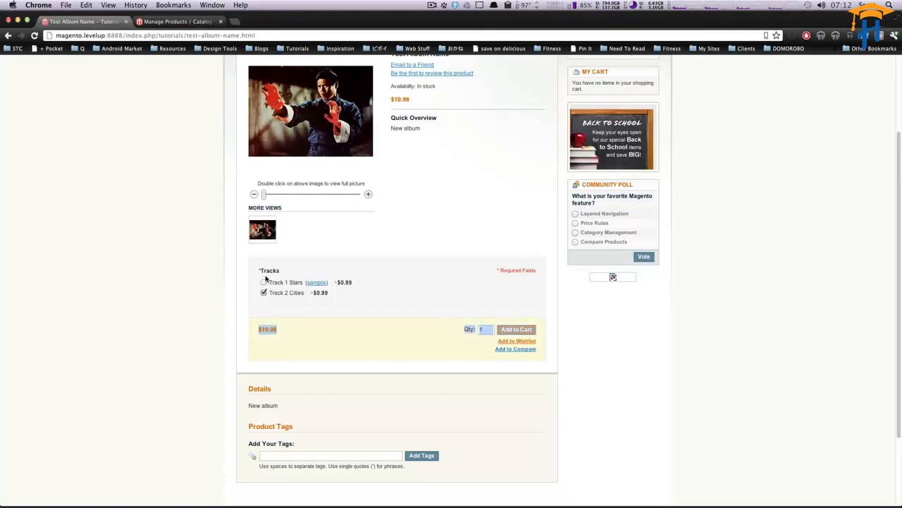
click(263, 292)
click(263, 283)
click(263, 283)
click(510, 331)
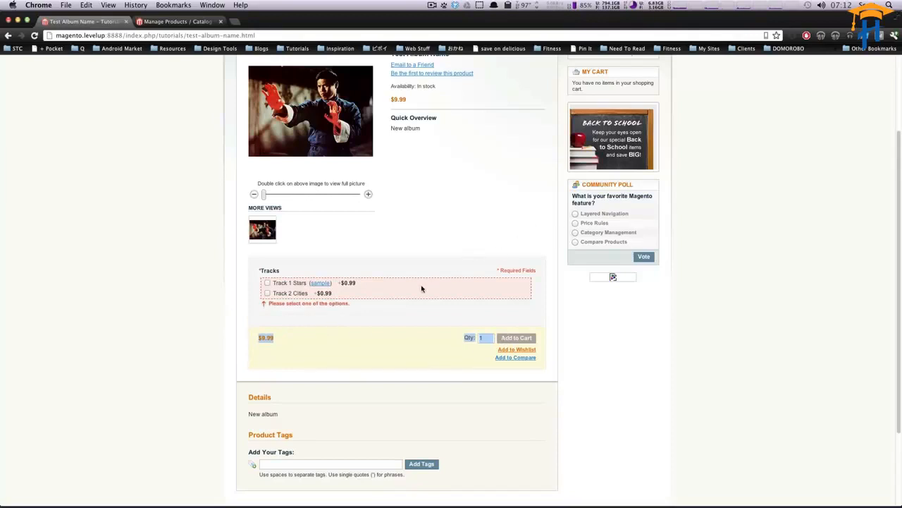
drag(421, 289, 296, 271)
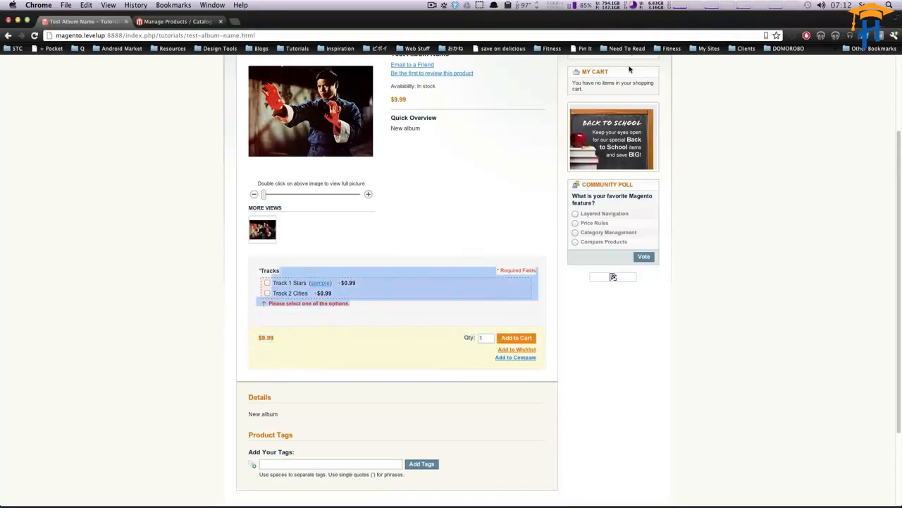
Step: Set the album's base price to 0 and save while continuing to edit
click(185, 21)
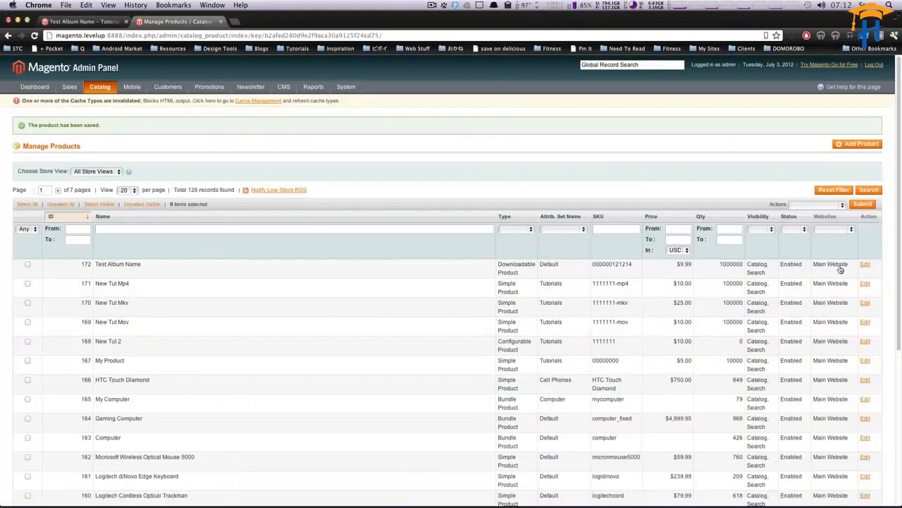
click(865, 264)
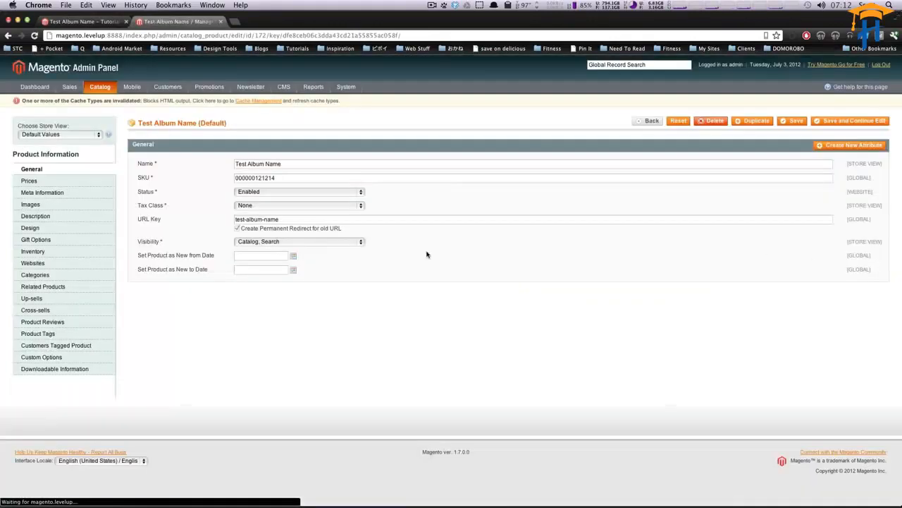
click(48, 368)
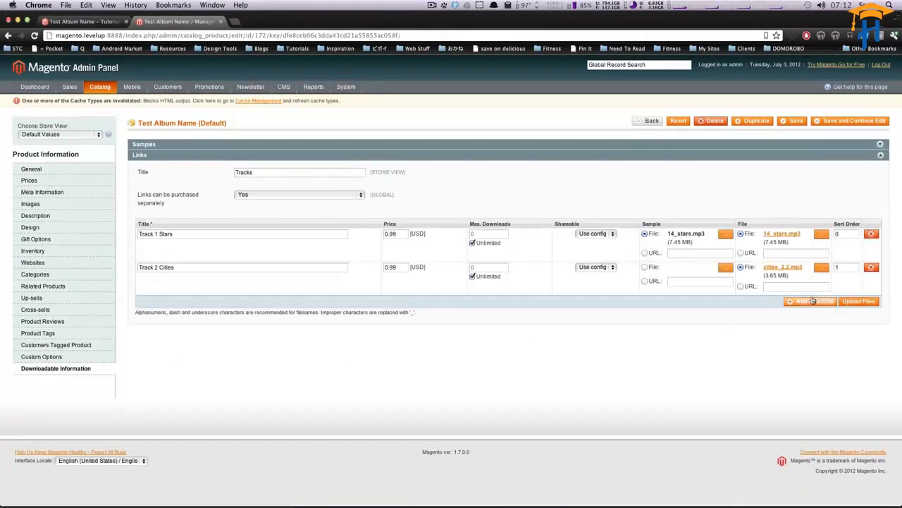
click(303, 194)
click(308, 194)
click(49, 171)
click(53, 181)
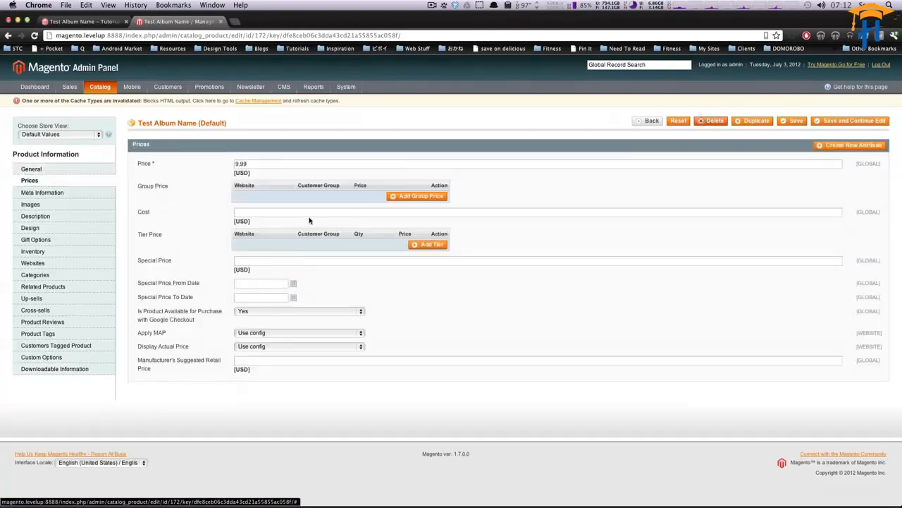
double_click(252, 163)
text(0)
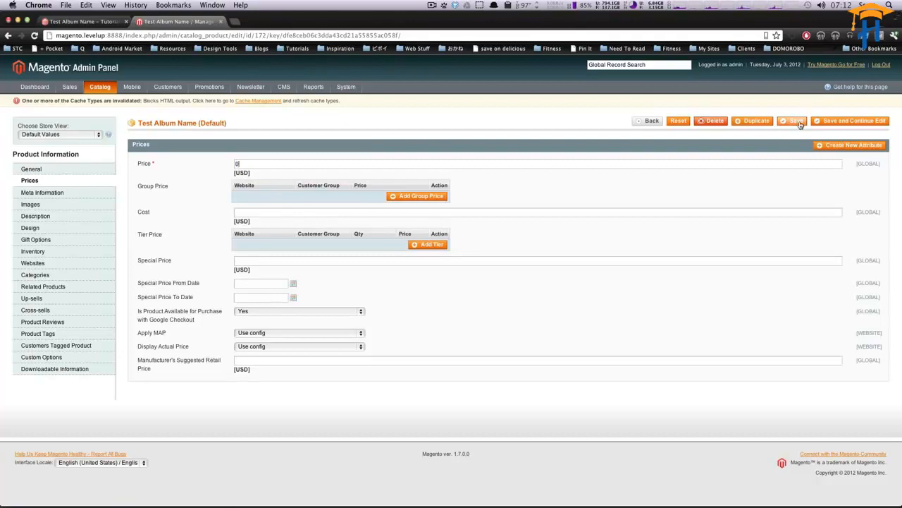
click(837, 122)
click(826, 122)
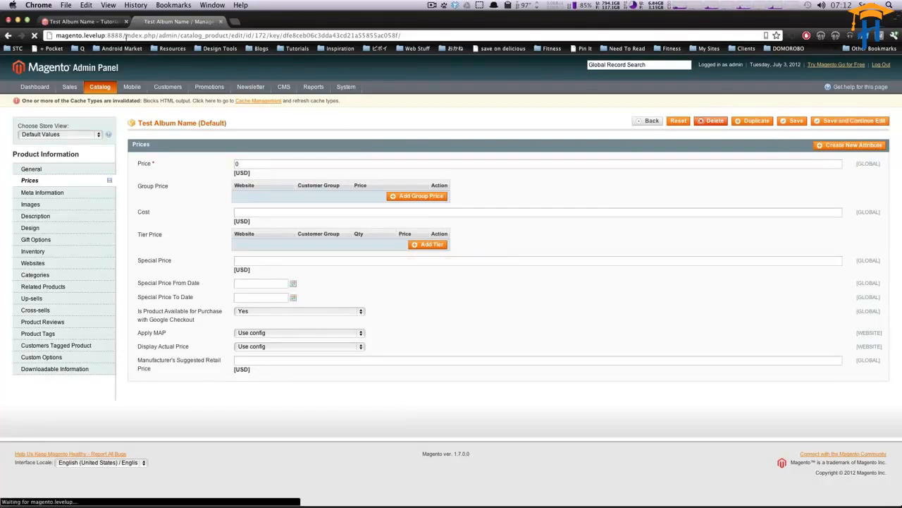
Step: Reload the album page, add it to the cart with both tracks selected, and proceed to checkout
click(92, 24)
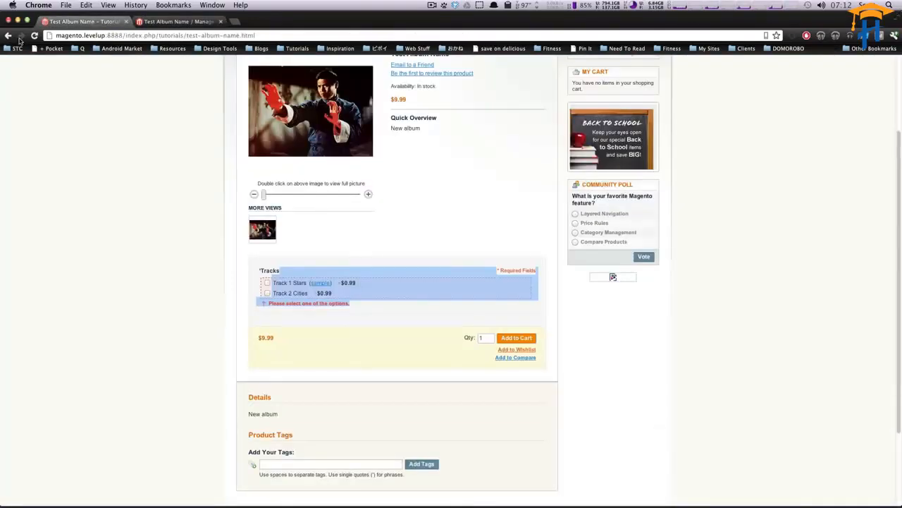
click(34, 36)
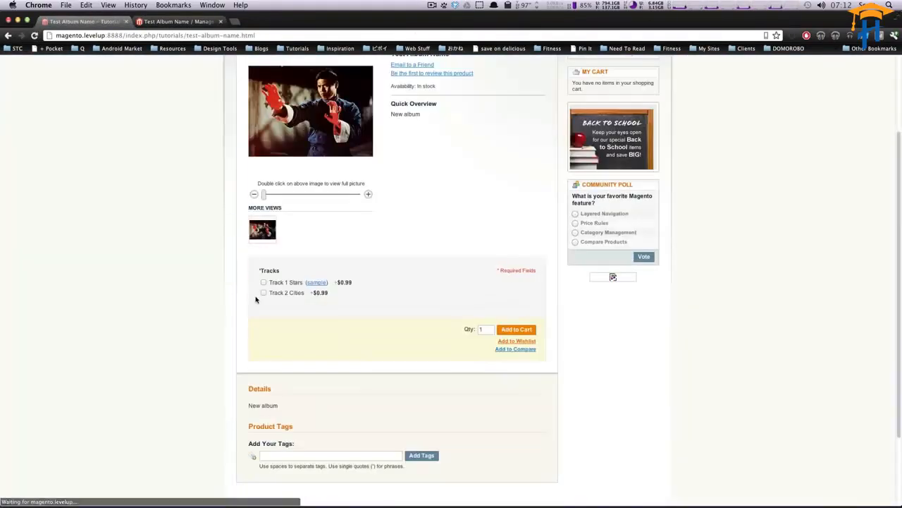
click(263, 282)
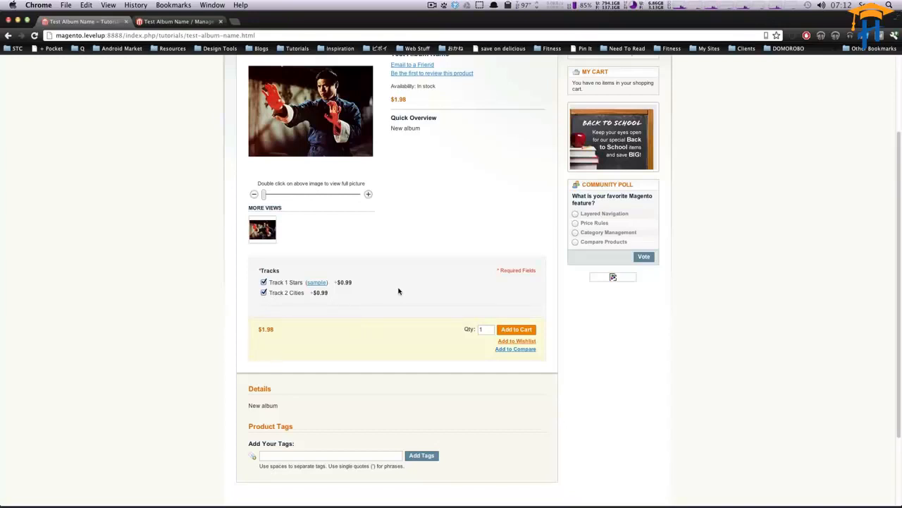
click(512, 330)
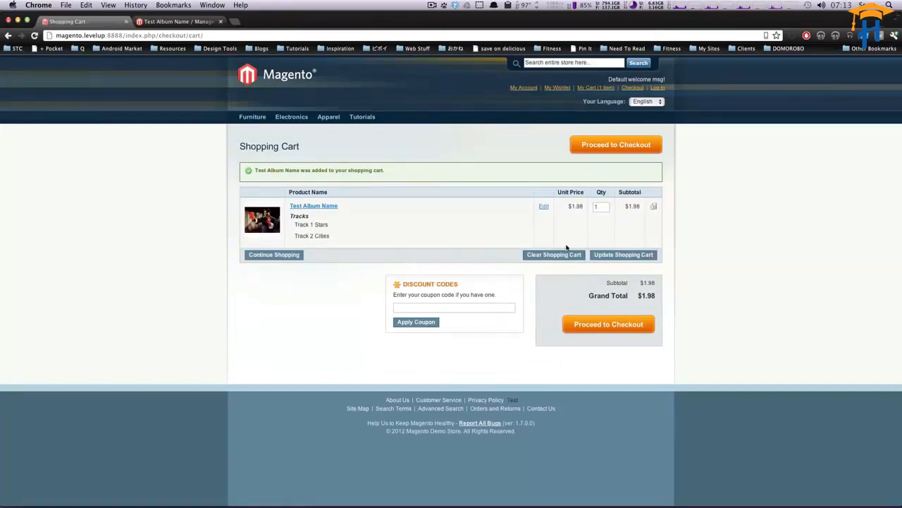
click(569, 323)
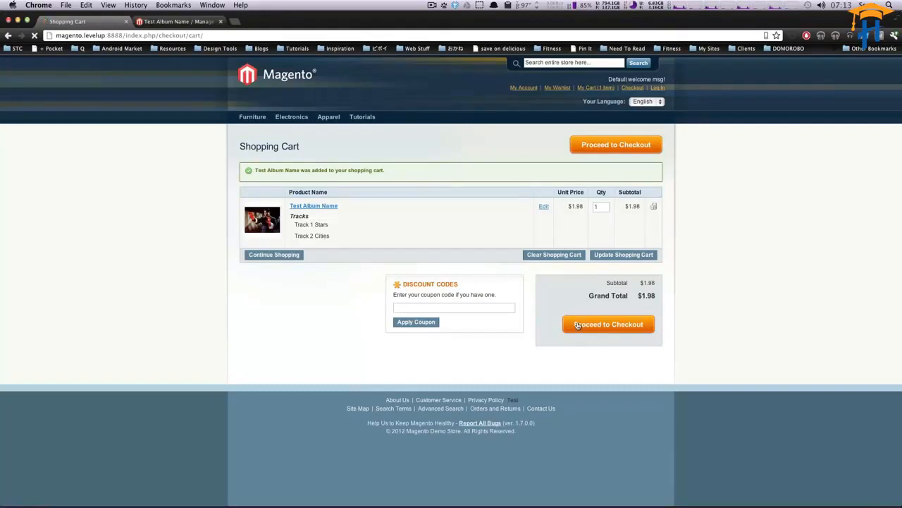